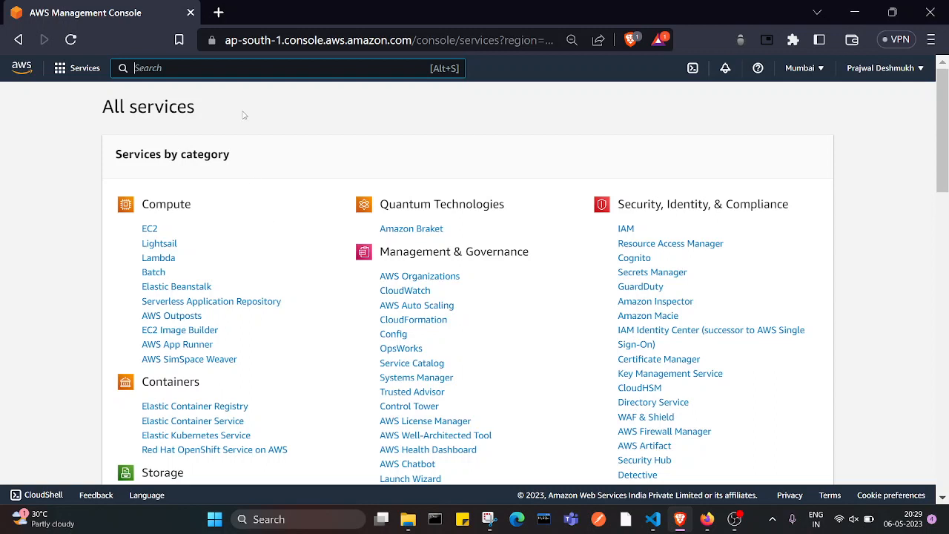
Search the AWS services for "dynamo" and open DynamoDB
{"action": "type", "text": "dynamo"}
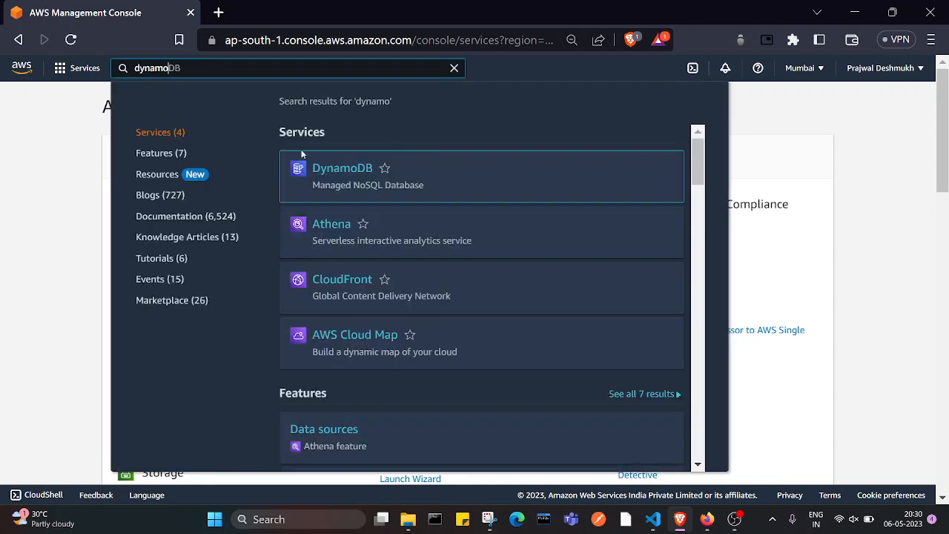
{"action": "left_click", "coordinate": [321, 171]}
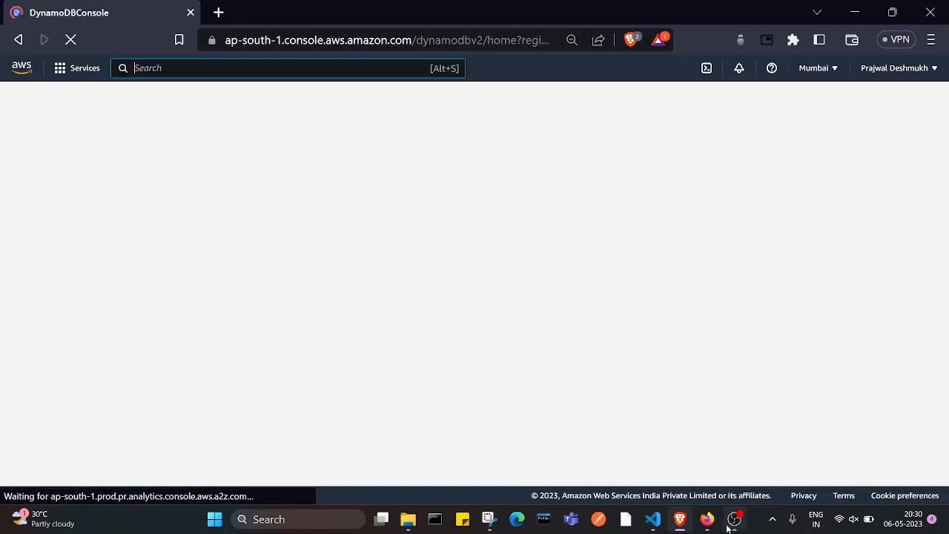
{"action": "left_click", "coordinate": [734, 522]}
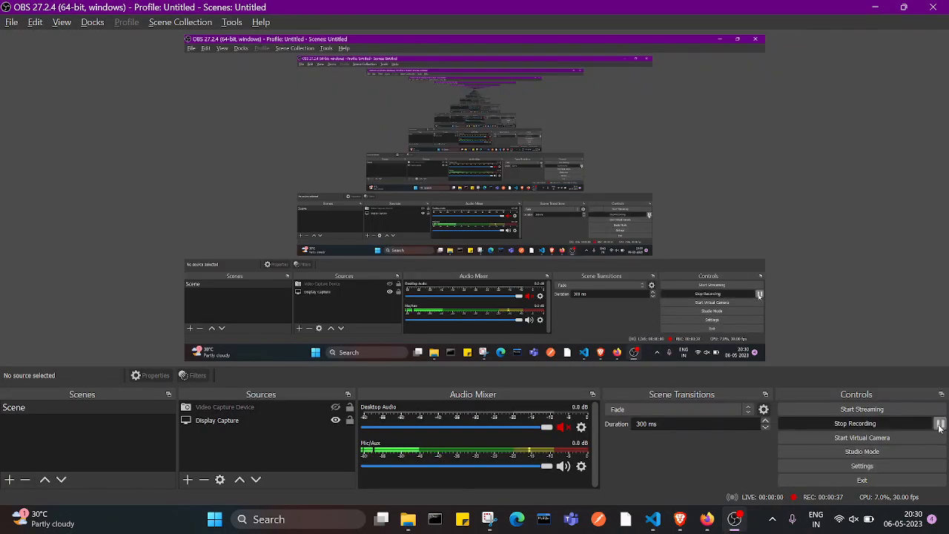
{"action": "key", "text": "alt+Tab"}
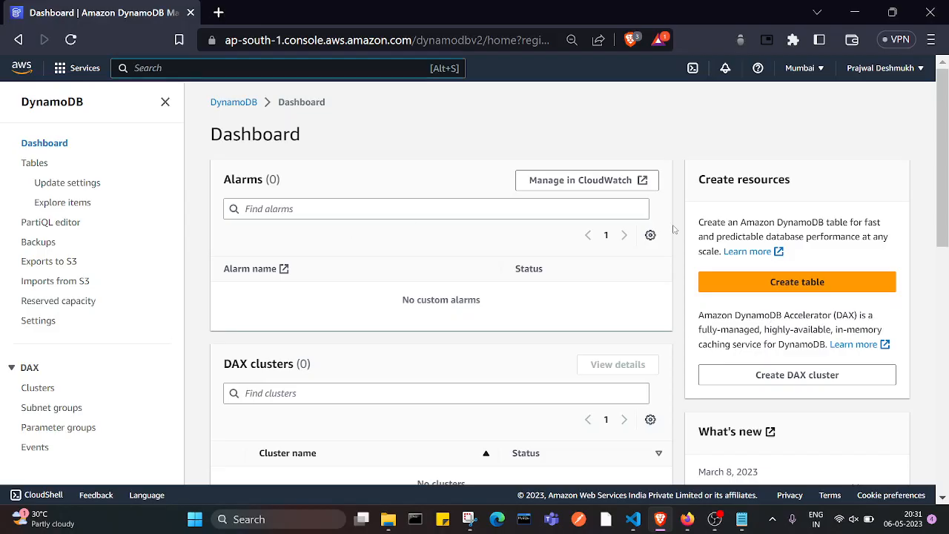
Start a new DynamoDB table and name it detailsofobject
{"action": "left_click", "coordinate": [738, 280]}
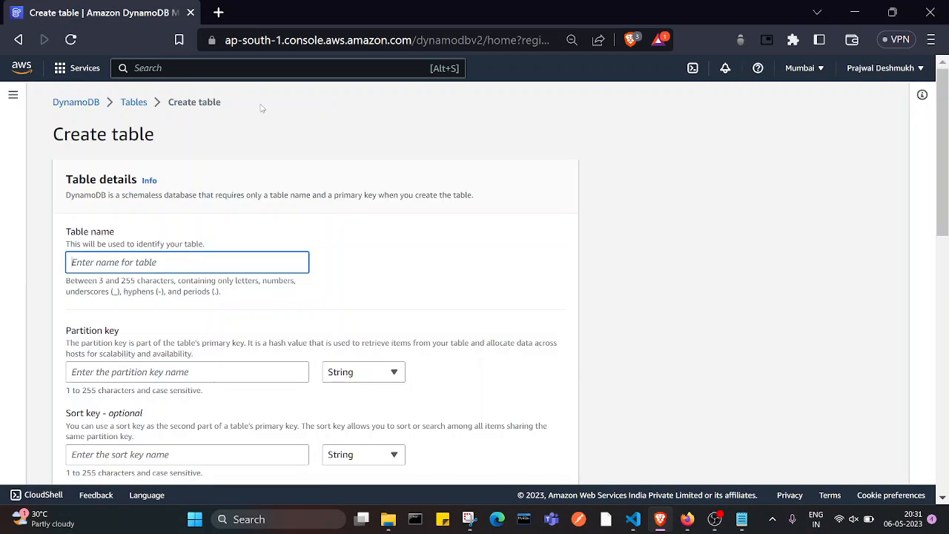
{"action": "type", "text": "de"}
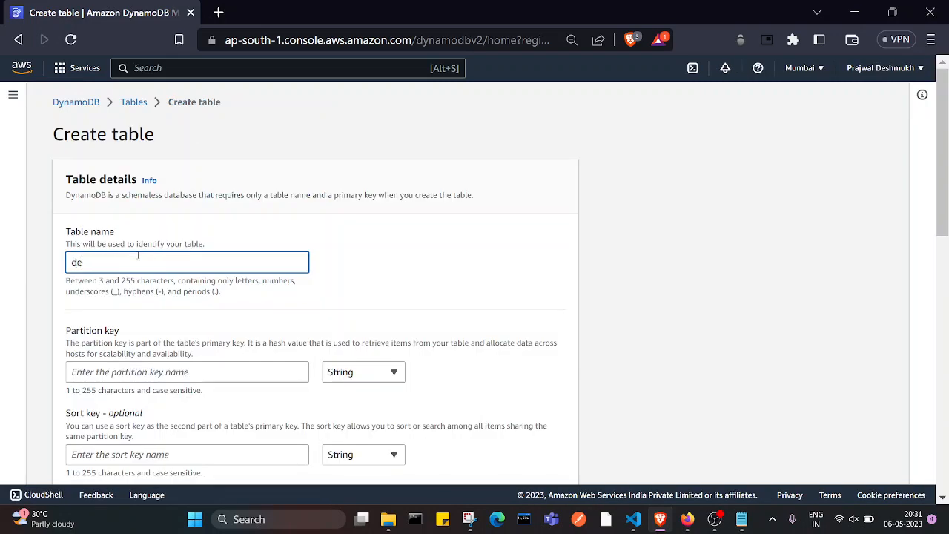
{"action": "type", "text": "tailsofobject"}
Set the partition key to eventTime as String and create the table with the default settings
{"action": "scroll", "coordinate": [137, 256], "scroll_direction": "down", "scroll_amount": 3}
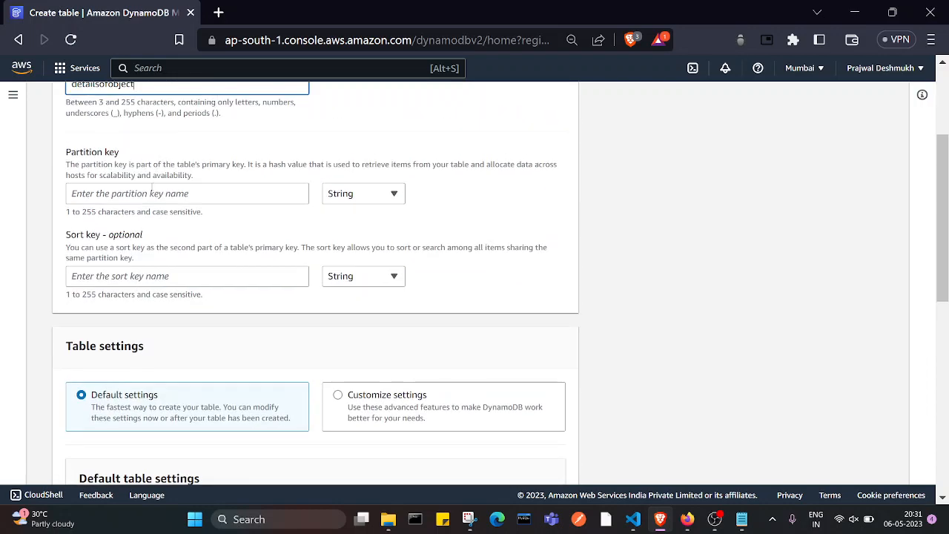
{"action": "left_click", "coordinate": [152, 193]}
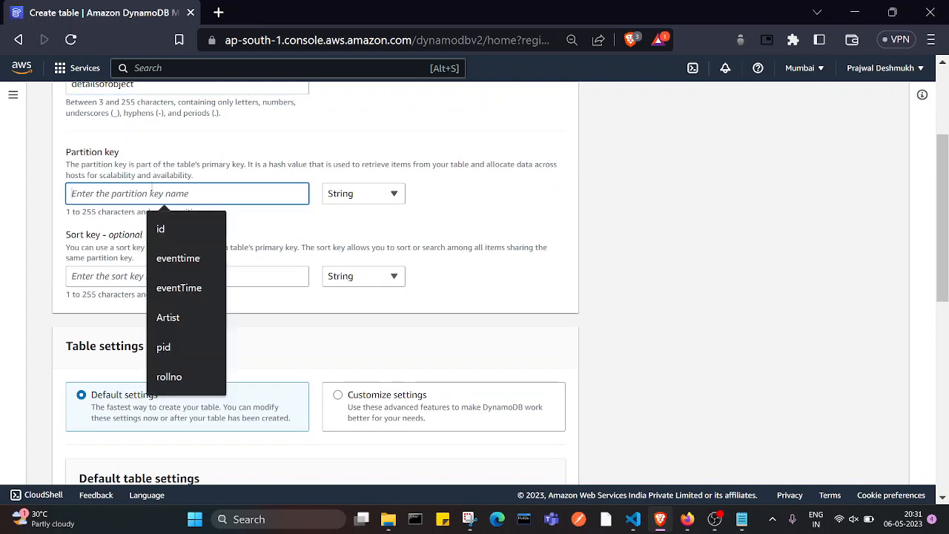
{"action": "left_click", "coordinate": [186, 287]}
{"action": "left_click_drag", "start_coordinate": [127, 193], "coordinate": [73, 194]}
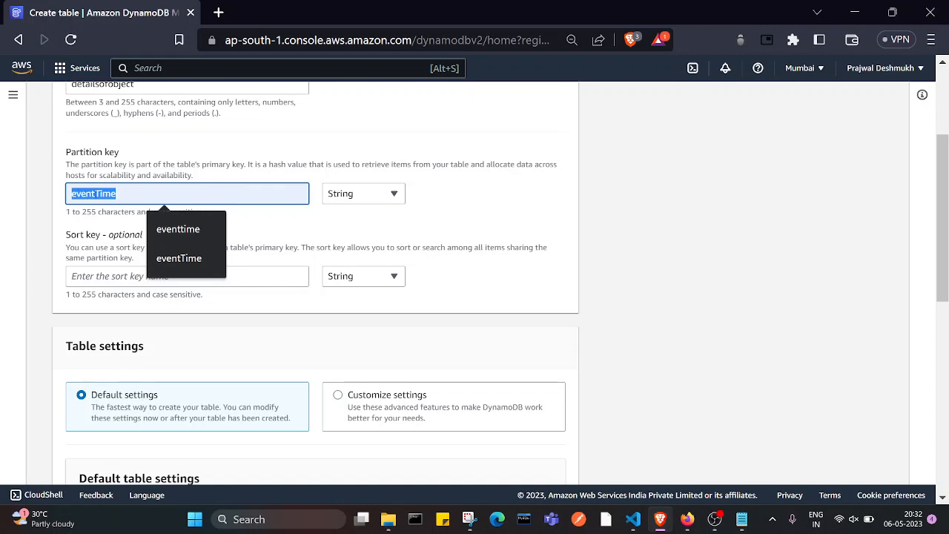
{"action": "scroll", "coordinate": [381, 220], "scroll_direction": "down", "scroll_amount": 7}
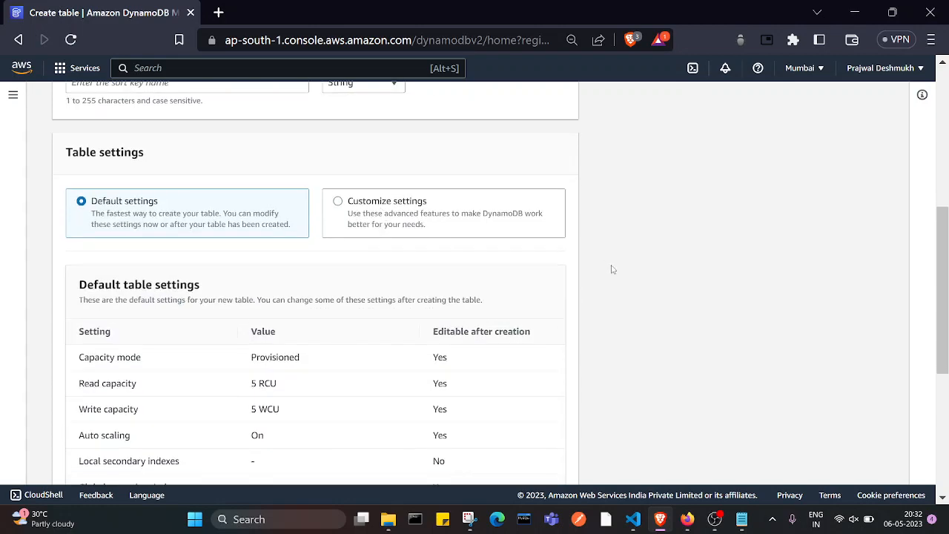
{"action": "scroll", "coordinate": [612, 269], "scroll_direction": "down", "scroll_amount": 1}
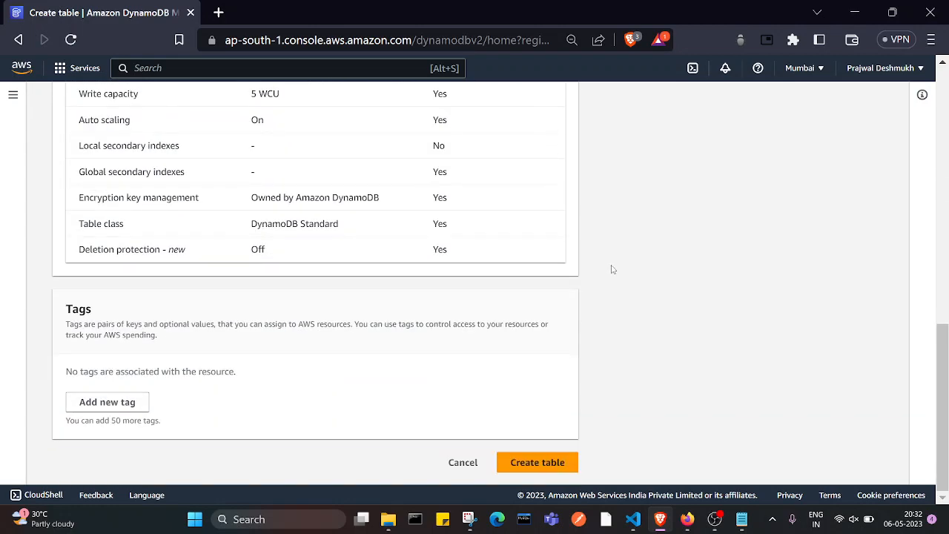
{"action": "left_click", "coordinate": [537, 462]}
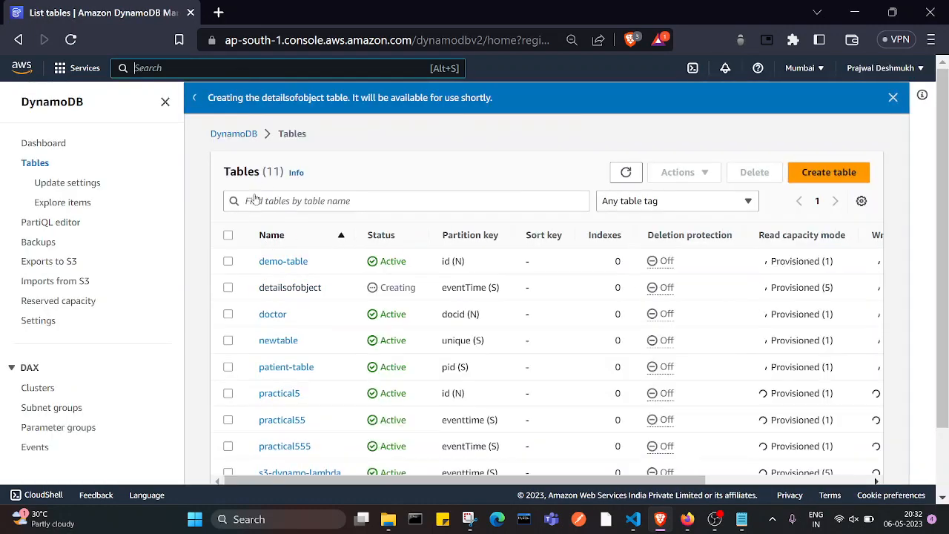
{"action": "left_click_drag", "start_coordinate": [258, 287], "coordinate": [427, 297]}
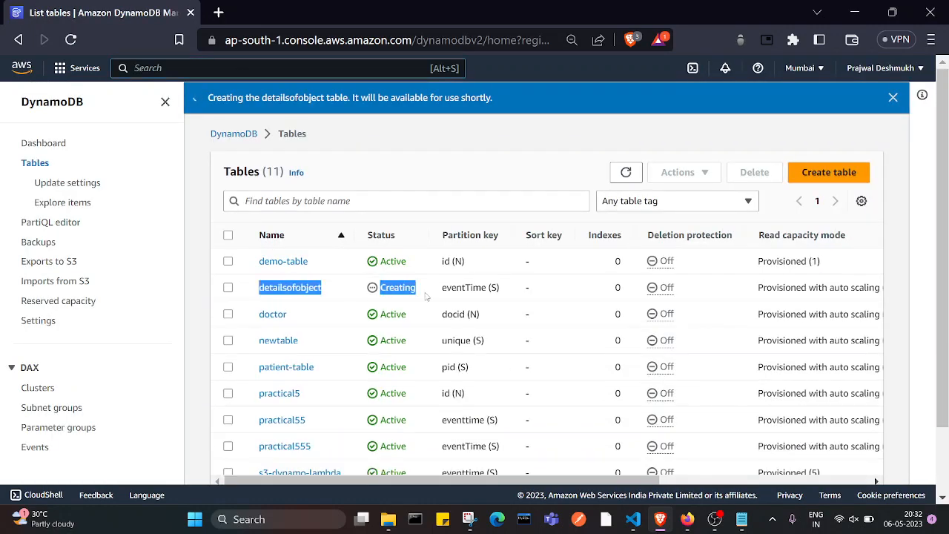
Search the AWS services for "lambda" and open Lambda in a new browser tab
{"action": "left_click", "coordinate": [396, 182]}
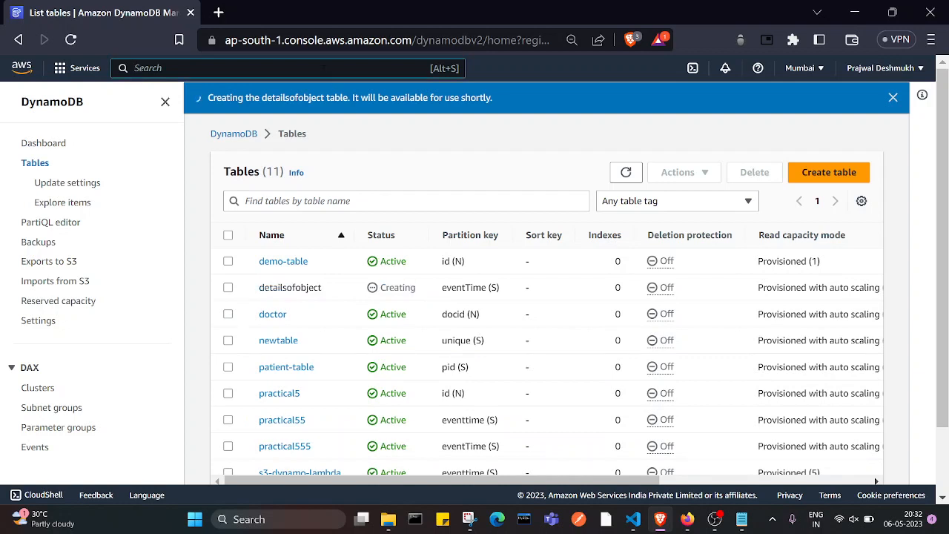
{"action": "type", "text": "la"}
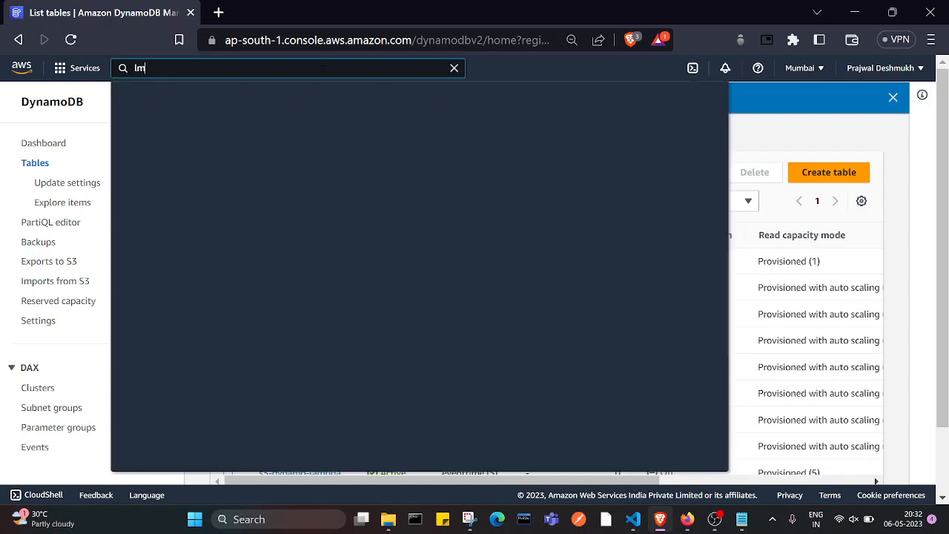
{"action": "type", "text": "mbda"}
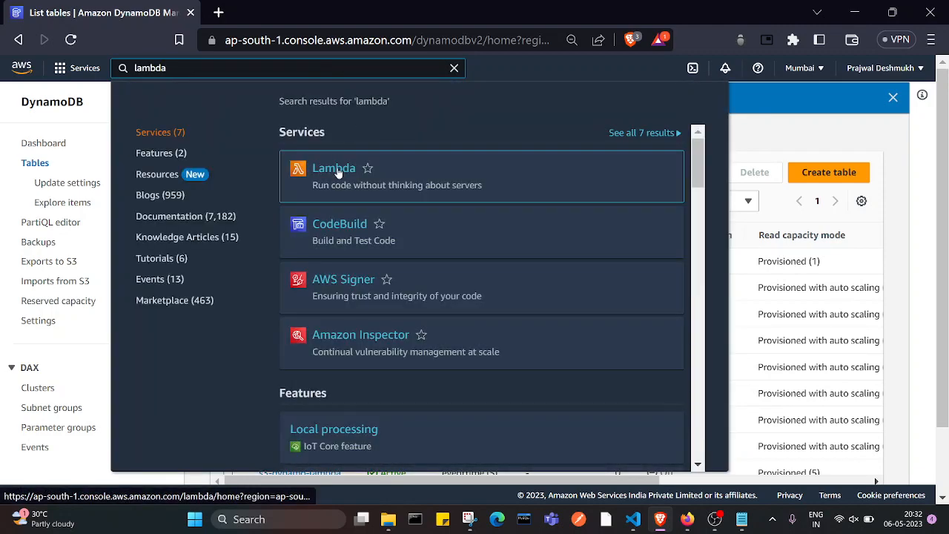
{"action": "right_click", "coordinate": [338, 173]}
{"action": "left_click", "coordinate": [371, 188]}
{"action": "left_click", "coordinate": [223, 5]}
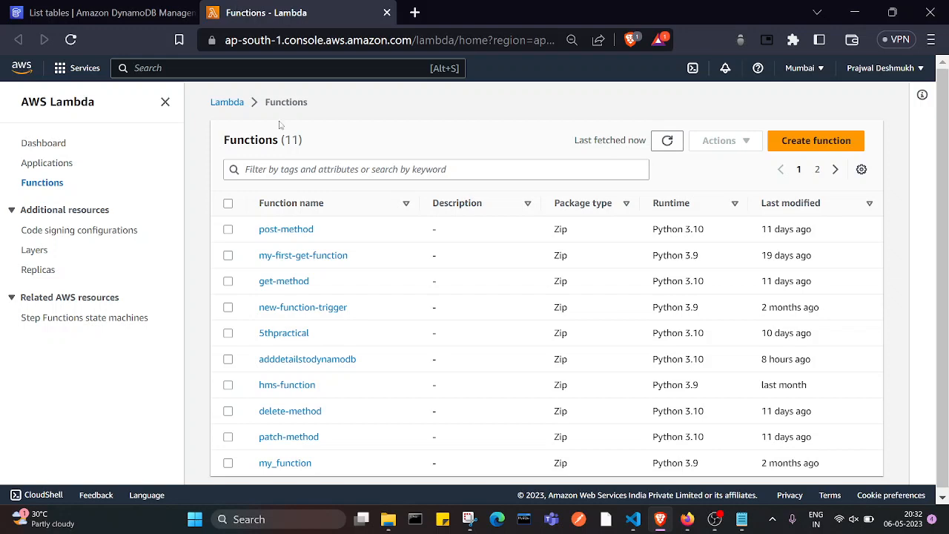
Start a new Lambda function authored from scratch and name it detailsOfS3objecttodynamo
{"action": "left_click", "coordinate": [852, 144]}
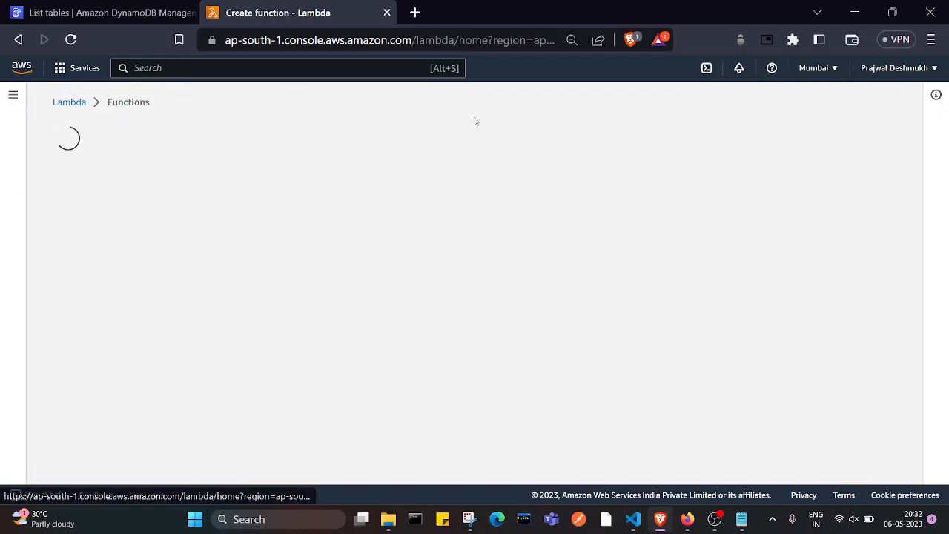
{"action": "left_click", "coordinate": [187, 327]}
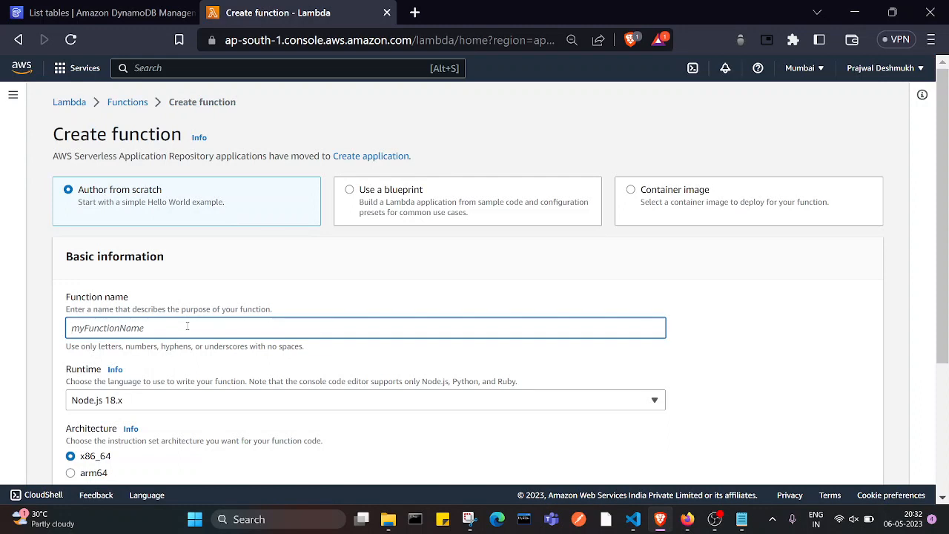
{"action": "type", "text": "detailsOfS3object"}
{"action": "scroll", "coordinate": [188, 326], "scroll_direction": "down", "scroll_amount": 1}
{"action": "type", "text": "t"}
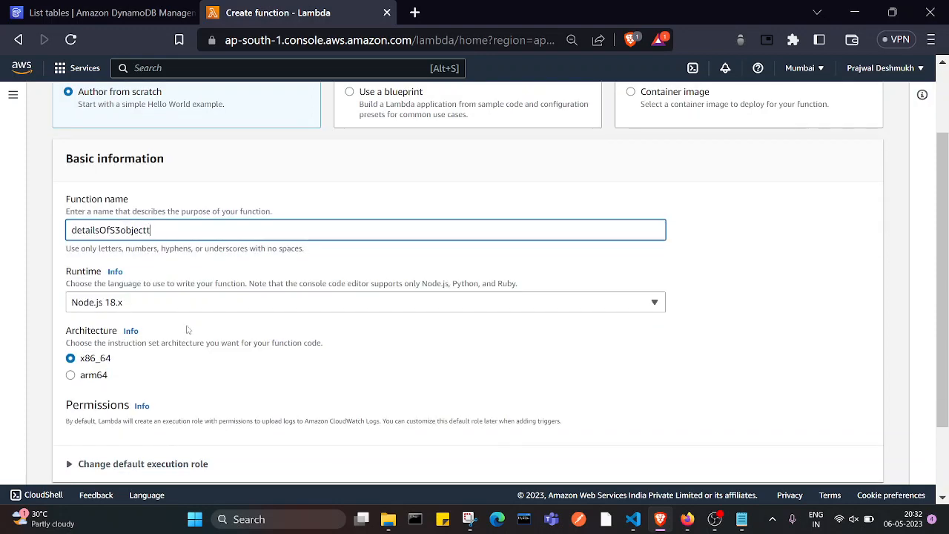
{"action": "type", "text": "odynamo"}
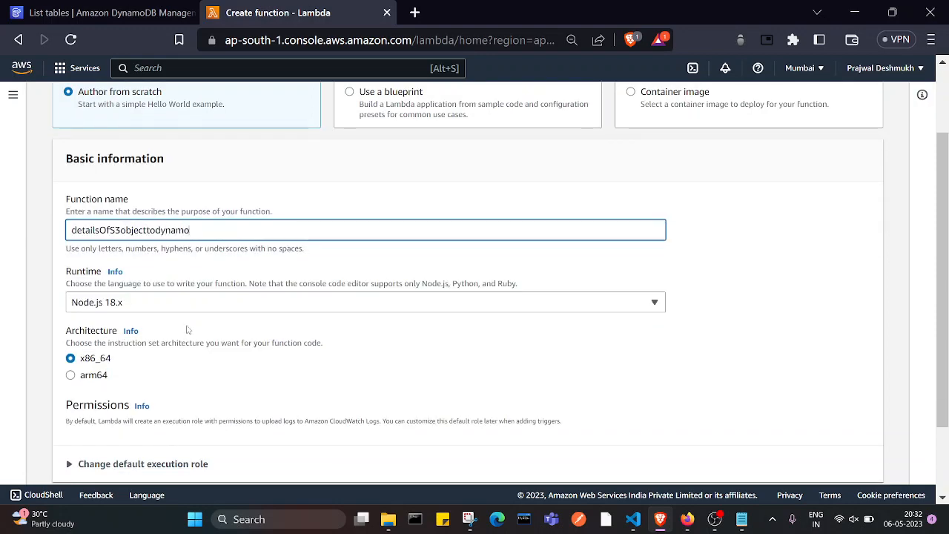
Set the function's runtime to Python 3.10 and create the function with the x86_64 architecture
{"action": "scroll", "coordinate": [188, 330], "scroll_direction": "down", "scroll_amount": 1}
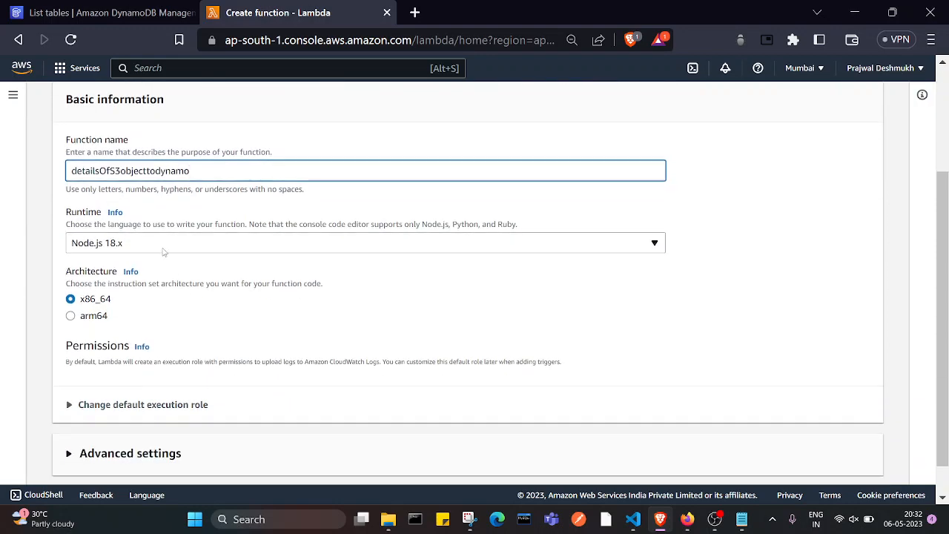
{"action": "left_click", "coordinate": [164, 250]}
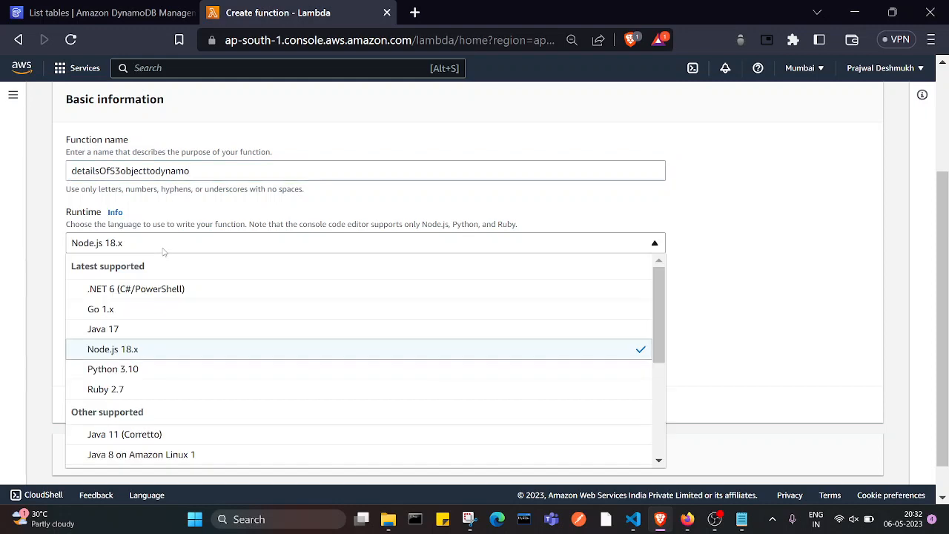
{"action": "left_click", "coordinate": [121, 367]}
{"action": "scroll", "coordinate": [401, 298], "scroll_direction": "down", "scroll_amount": 1}
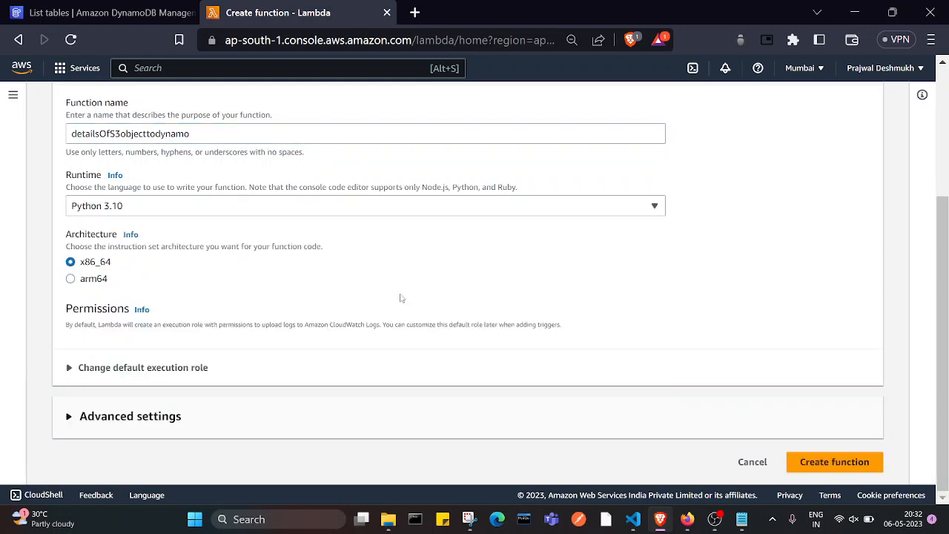
{"action": "left_click", "coordinate": [814, 460]}
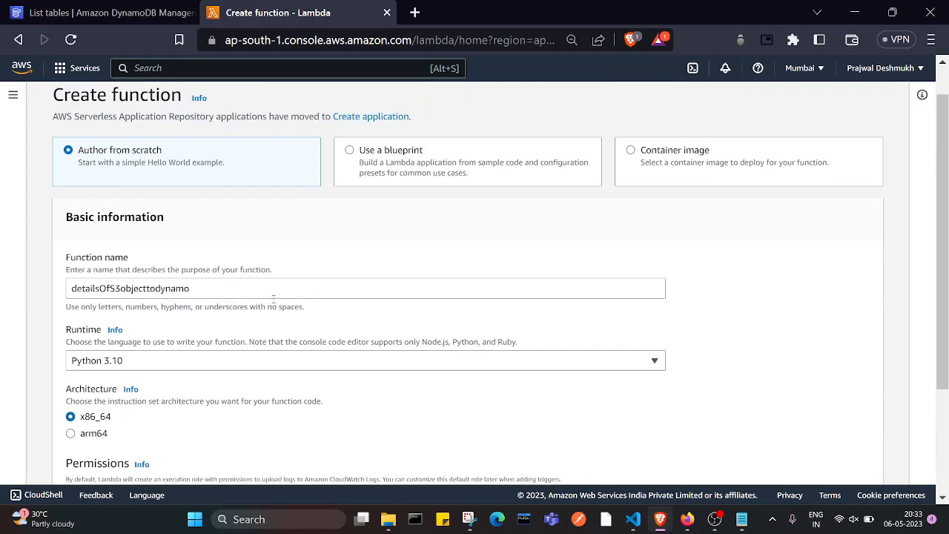
{"action": "scroll", "coordinate": [273, 299], "scroll_direction": "down", "scroll_amount": 2}
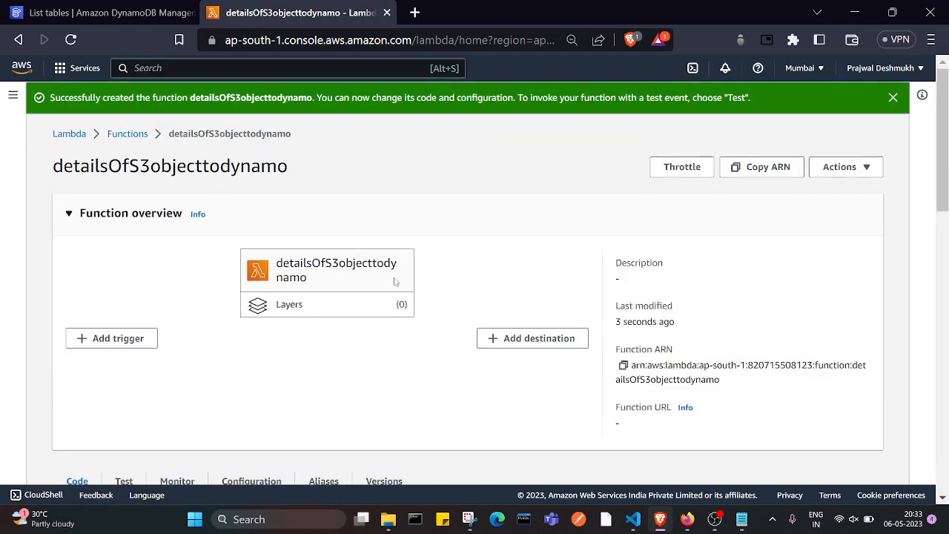
{"action": "scroll", "coordinate": [393, 277], "scroll_direction": "down", "scroll_amount": 2}
{"action": "scroll", "coordinate": [426, 212], "scroll_direction": "up", "scroll_amount": 3}
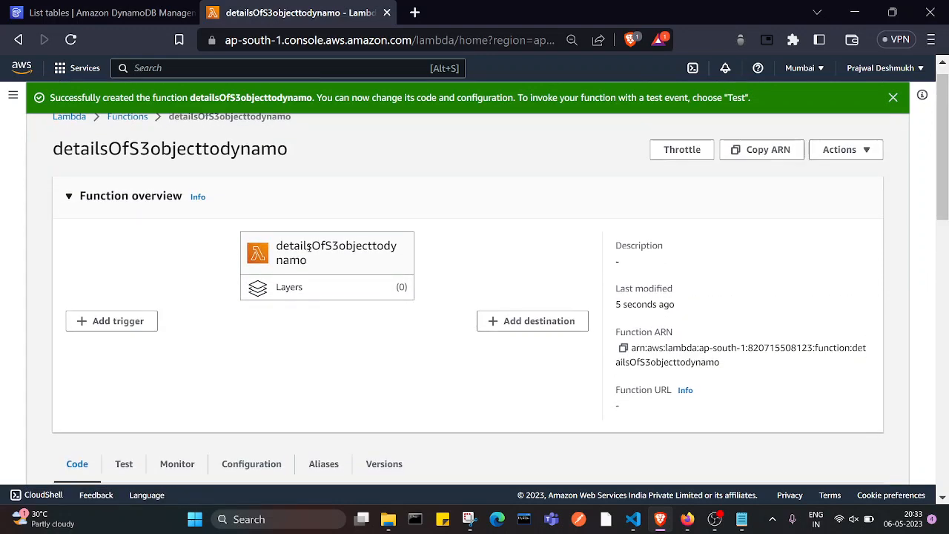
{"action": "scroll", "coordinate": [310, 252], "scroll_direction": "down", "scroll_amount": 3}
{"action": "scroll", "coordinate": [310, 250], "scroll_direction": "up", "scroll_amount": 3}
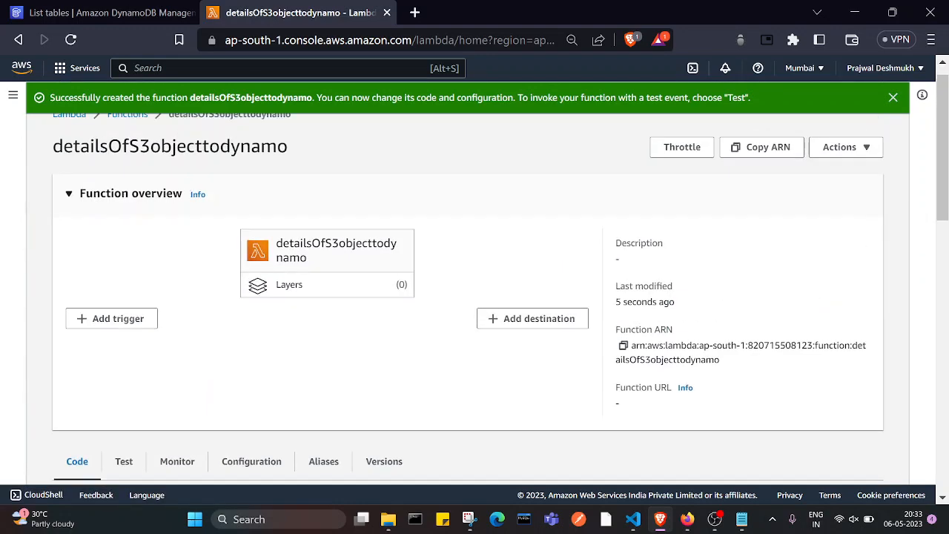
{"action": "left_click_drag", "start_coordinate": [230, 147], "coordinate": [314, 144]}
Open the function's execution role from its permissions configuration and bring up the role's page in the IAM console
{"action": "scroll", "coordinate": [356, 190], "scroll_direction": "down", "scroll_amount": 4}
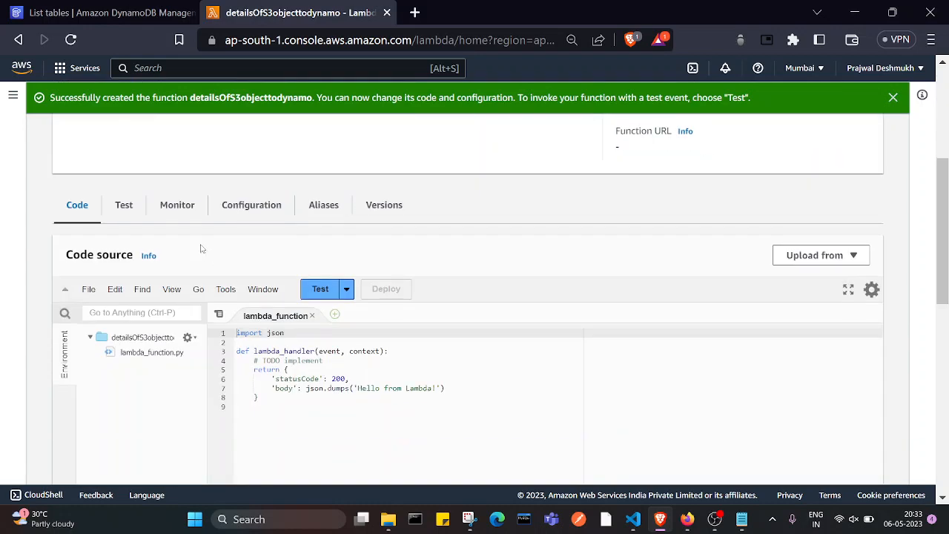
{"action": "left_click", "coordinate": [248, 211]}
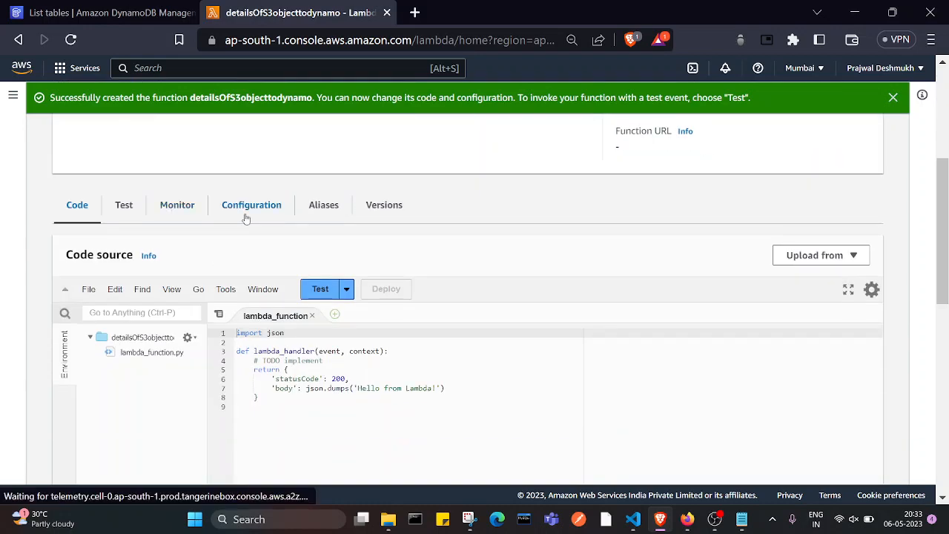
{"action": "left_click", "coordinate": [259, 312]}
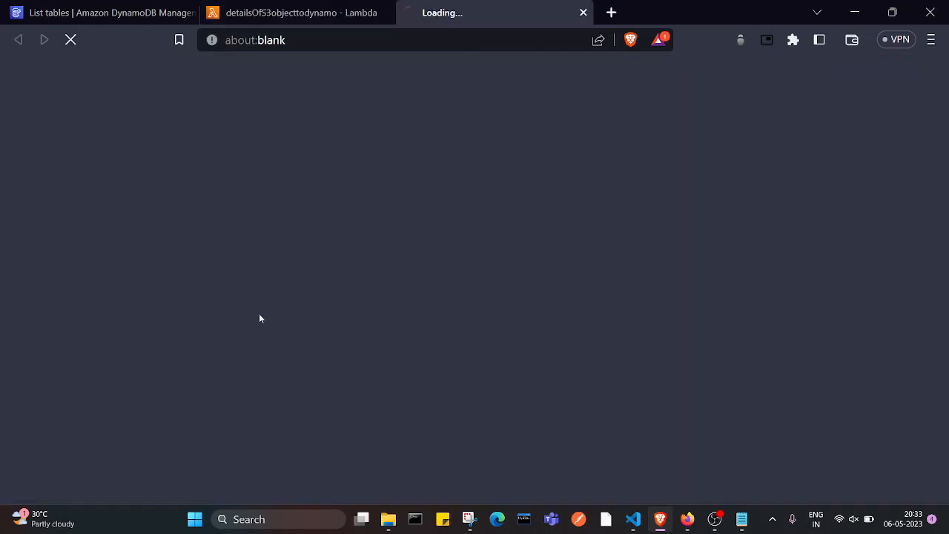
{"action": "left_click", "coordinate": [350, 4]}
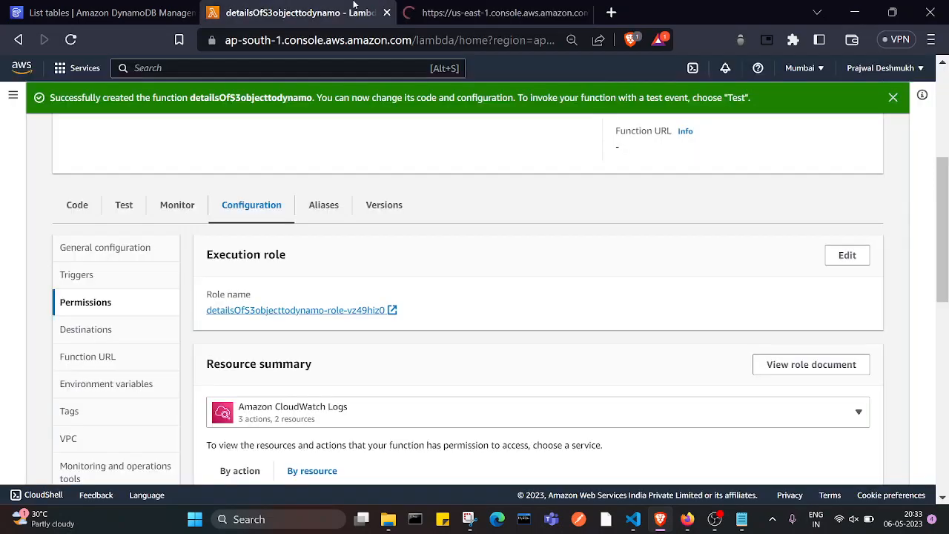
{"action": "left_click", "coordinate": [468, 4]}
{"action": "key", "text": "ctrl+shift+Tab"}
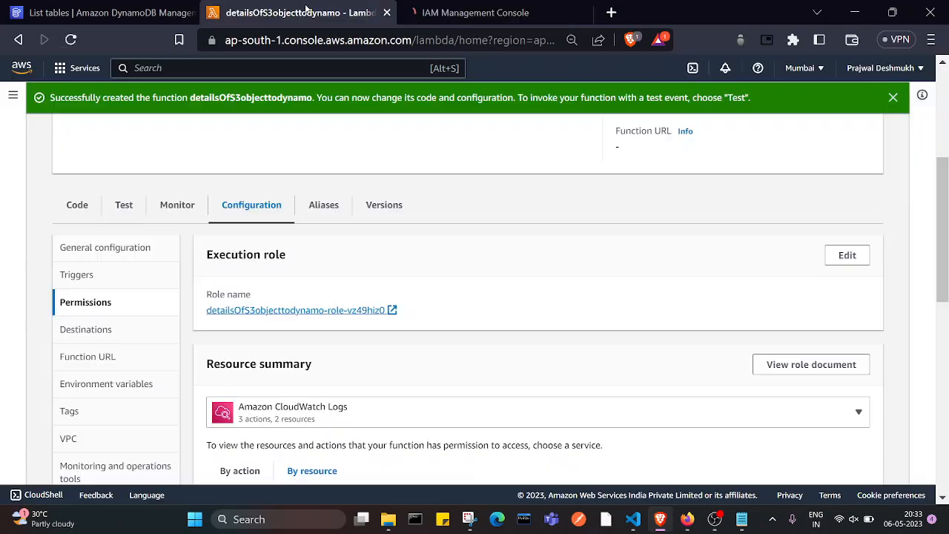
{"action": "scroll", "coordinate": [266, 296], "scroll_direction": "up", "scroll_amount": 2}
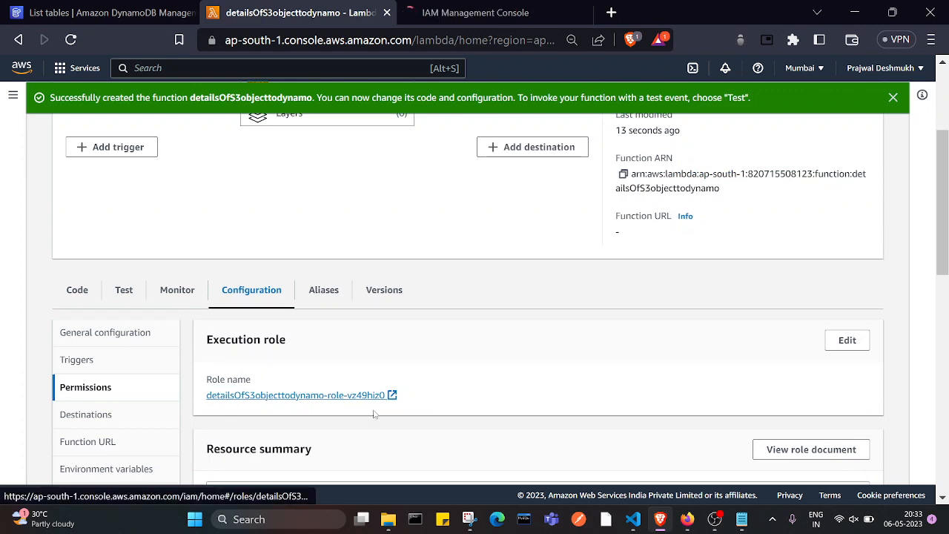
{"action": "left_click", "coordinate": [528, 6]}
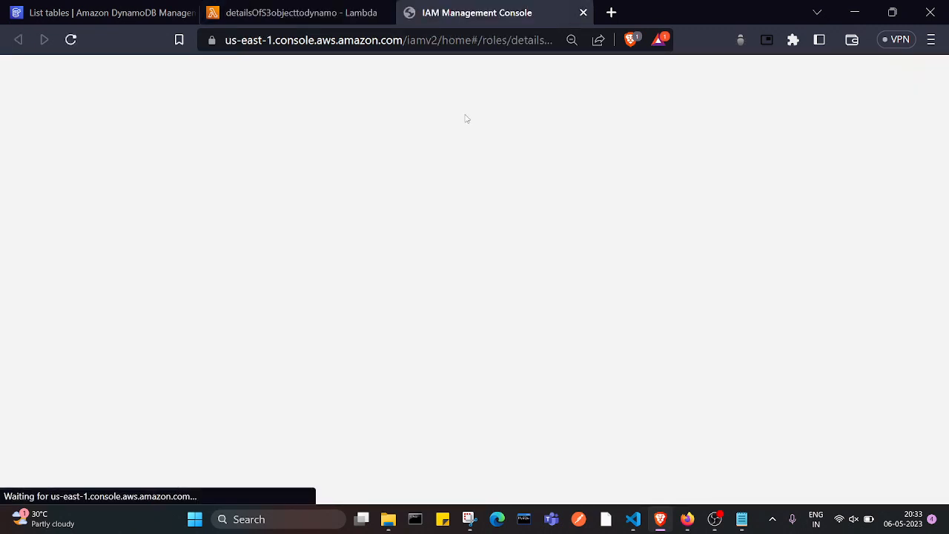
Start attaching policies to the Lambda role, filter the list by "dynamo" and select AmazonDynamoDBFullAccess
{"action": "scroll", "coordinate": [570, 261], "scroll_direction": "down", "scroll_amount": 2}
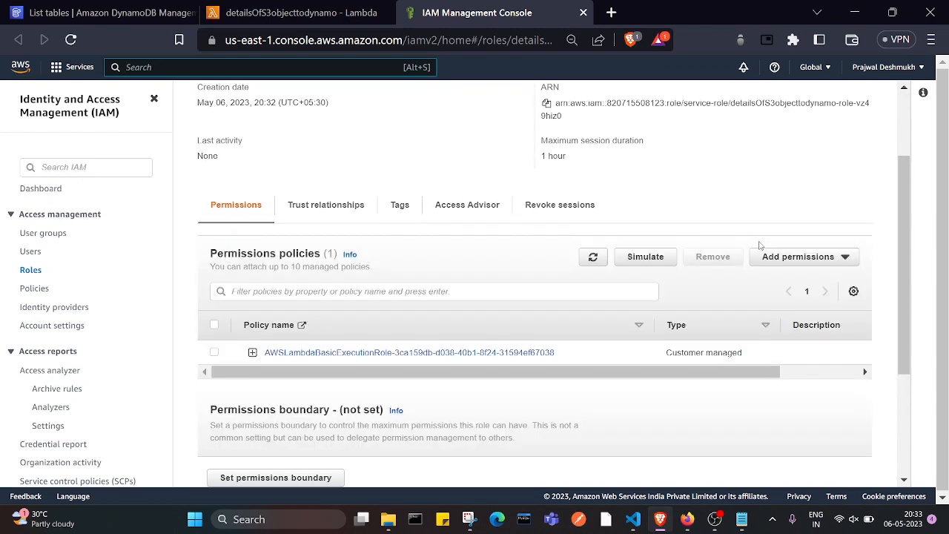
{"action": "left_click", "coordinate": [786, 264]}
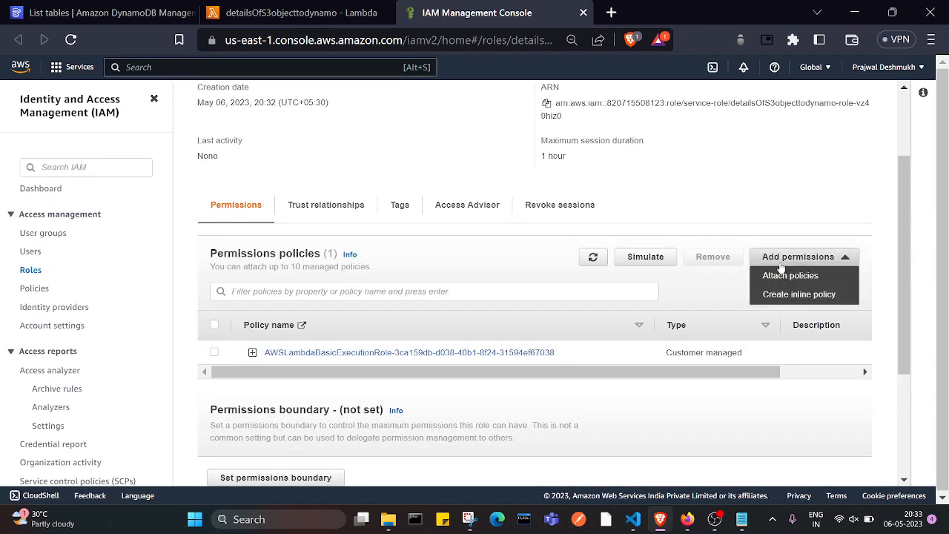
{"action": "left_click", "coordinate": [781, 275]}
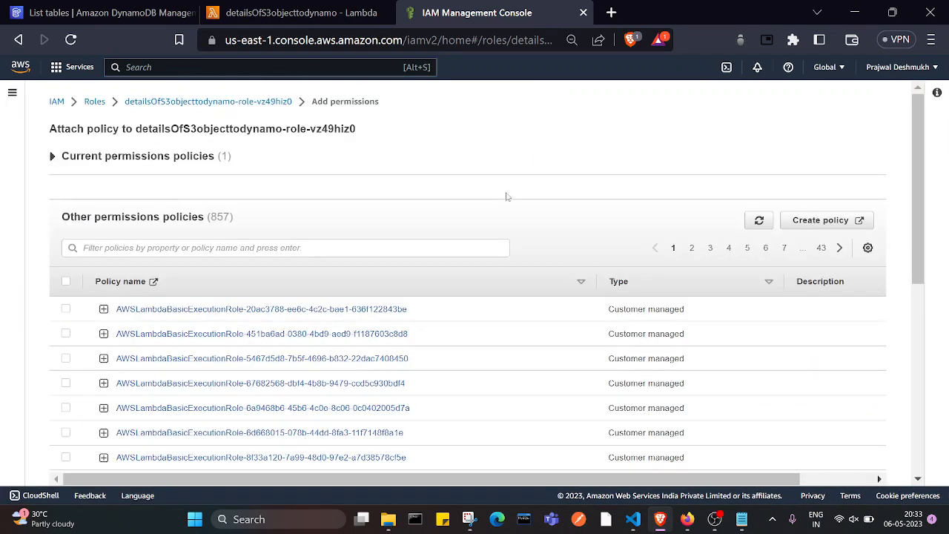
{"action": "left_click", "coordinate": [242, 247]}
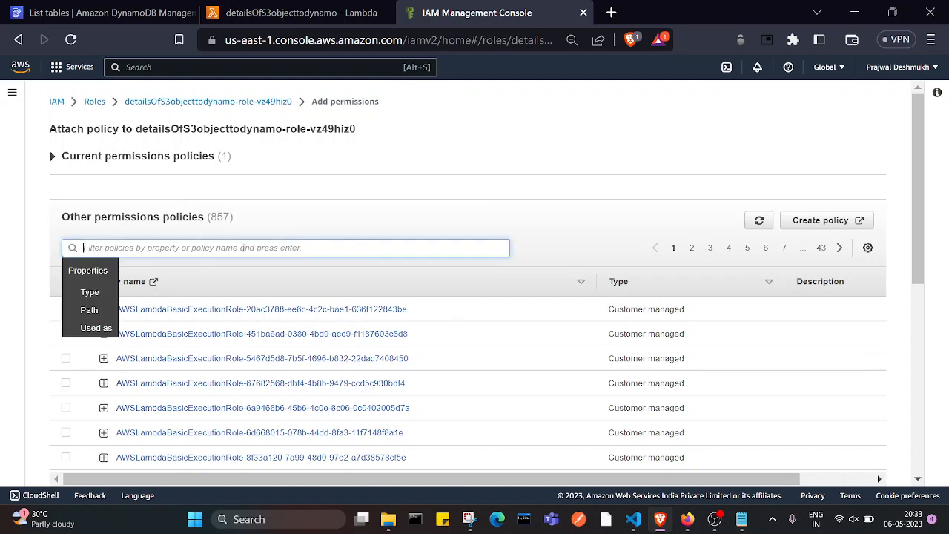
{"action": "type", "text": "dynamo"}
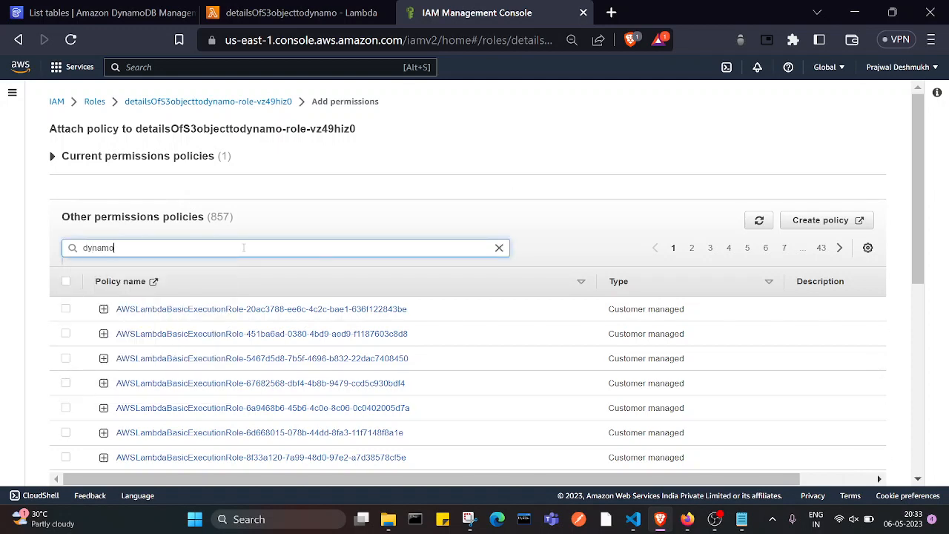
{"action": "key", "text": "Return"}
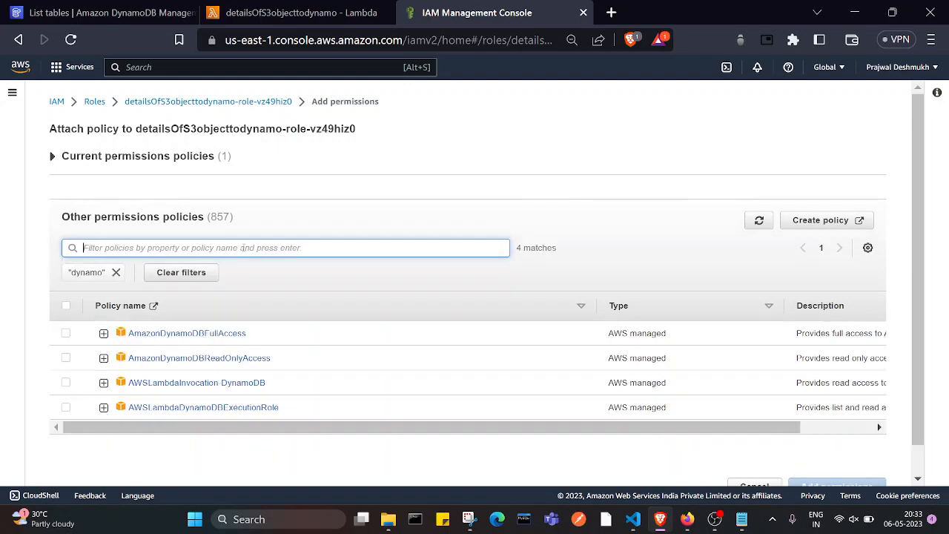
{"action": "left_click", "coordinate": [65, 333]}
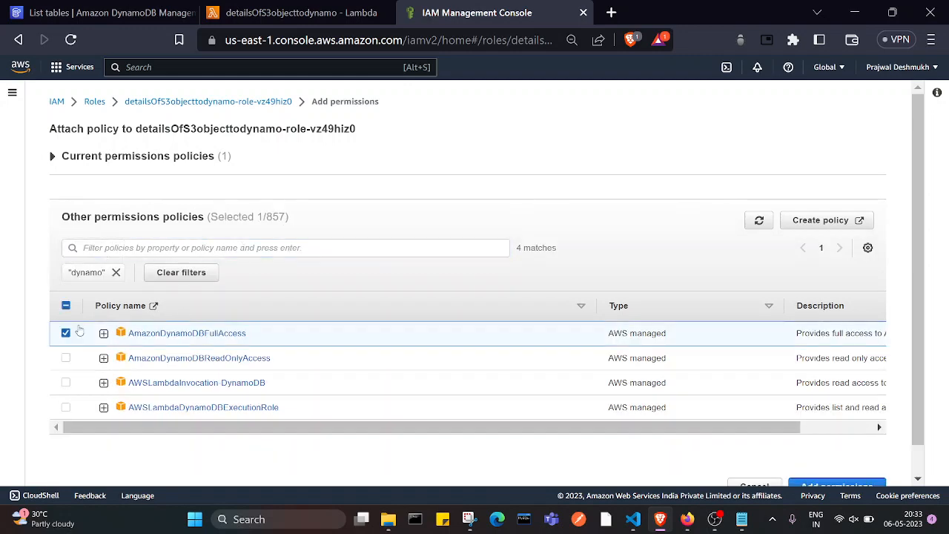
Replace the policy filter with "s3", select AmazonS3FullAccess as well, and add the selected permissions to the role
{"action": "left_click", "coordinate": [116, 272]}
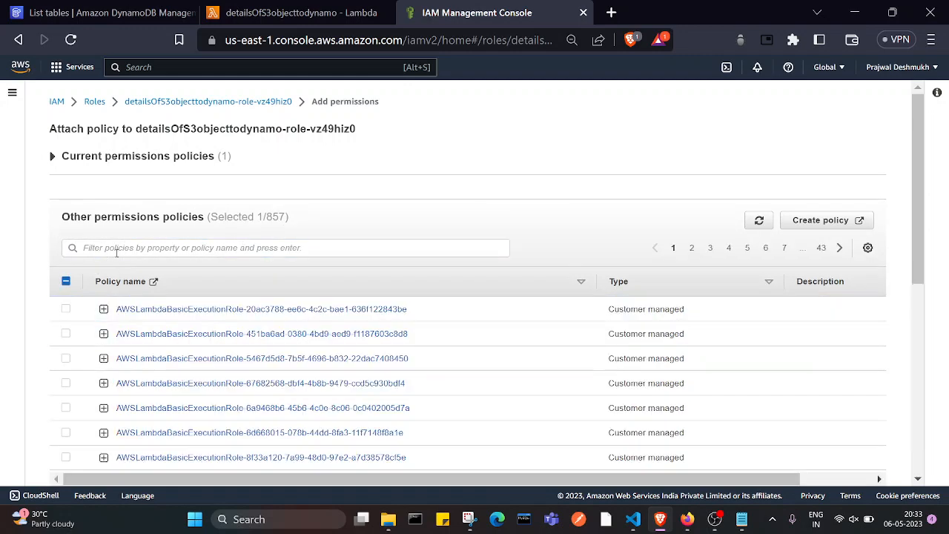
{"action": "left_click", "coordinate": [117, 248]}
{"action": "type", "text": "s3"}
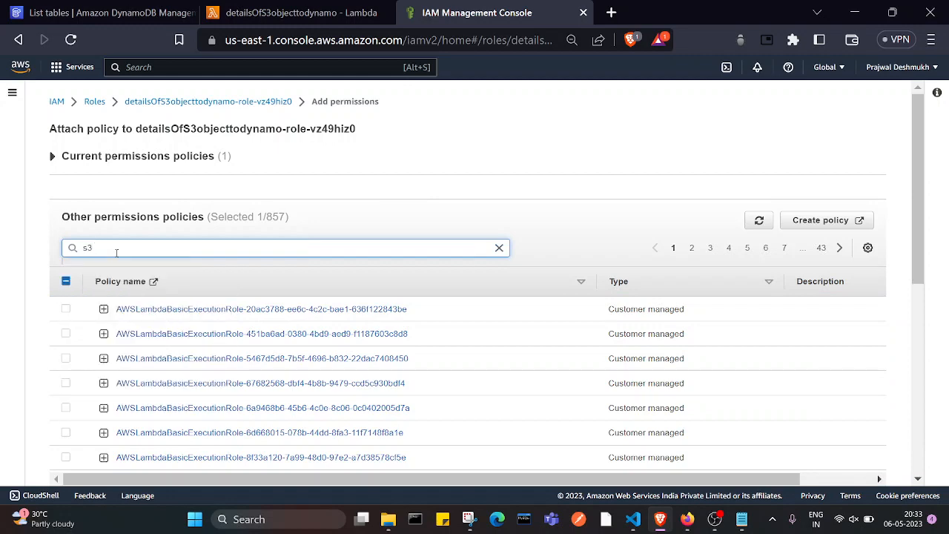
{"action": "key", "text": "Return"}
{"action": "left_click", "coordinate": [65, 334]}
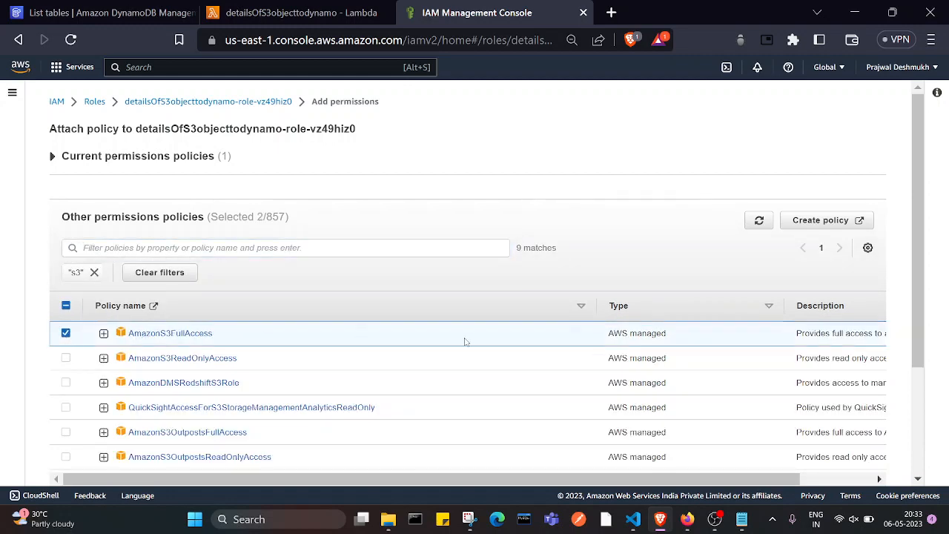
{"action": "scroll", "coordinate": [475, 341], "scroll_direction": "down", "scroll_amount": 2}
{"action": "left_click", "coordinate": [814, 459]}
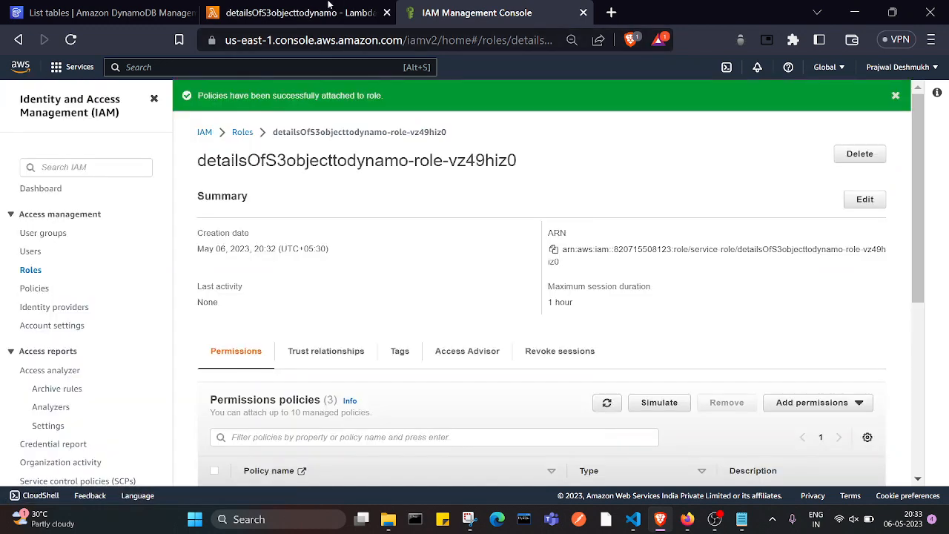
Check the list of permissions policies attached to the role in IAM
{"action": "left_click", "coordinate": [330, 6]}
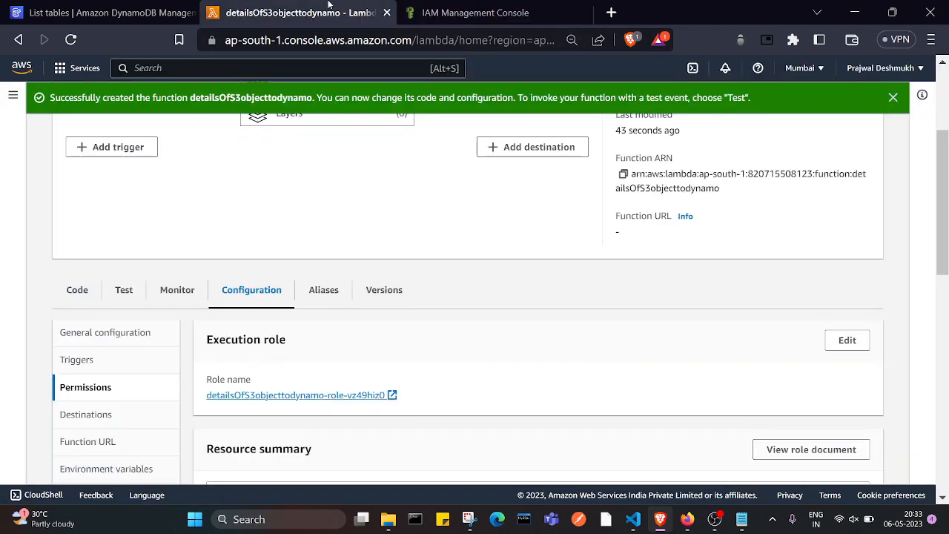
{"action": "left_click", "coordinate": [475, 13]}
{"action": "scroll", "coordinate": [481, 152], "scroll_direction": "down", "scroll_amount": 3}
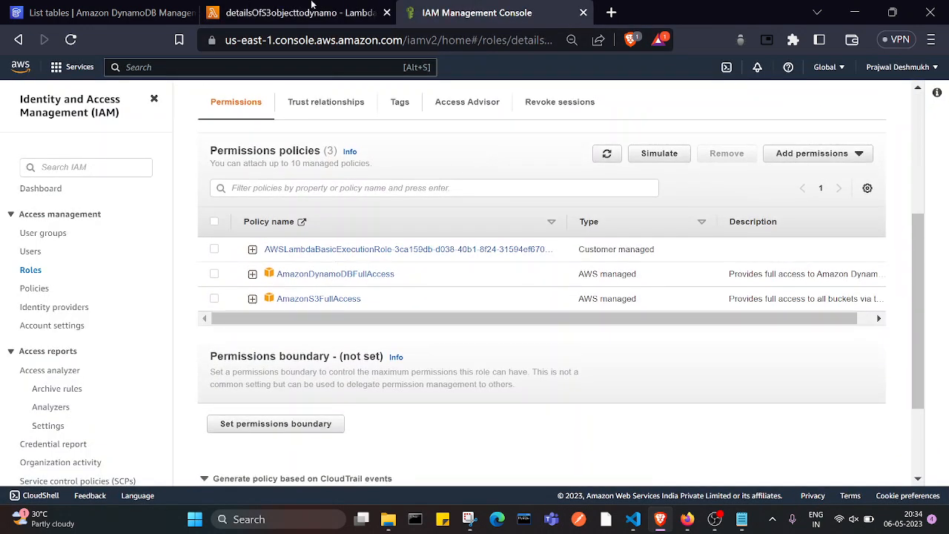
Return to the Lambda function's code source and delete all the default code in lambda_function.py
{"action": "left_click", "coordinate": [312, 7]}
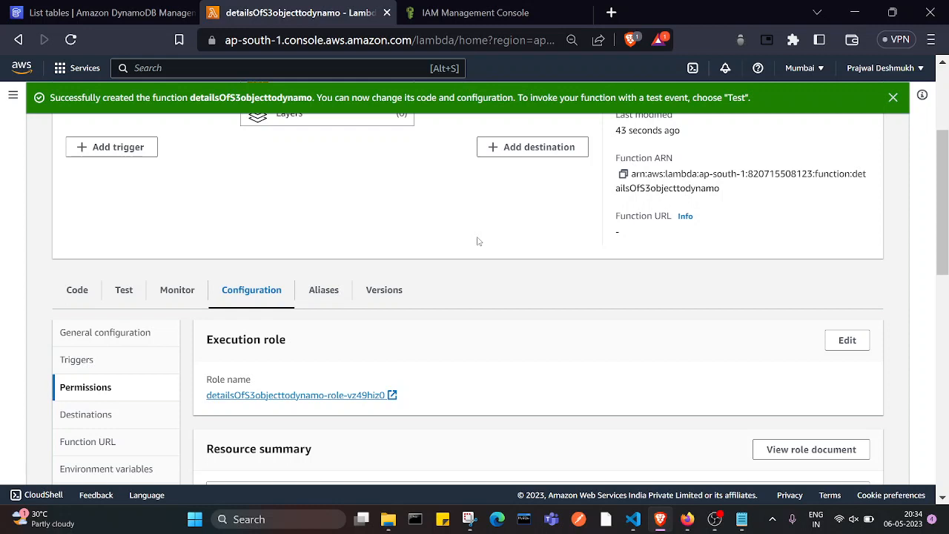
{"action": "left_click", "coordinate": [77, 304]}
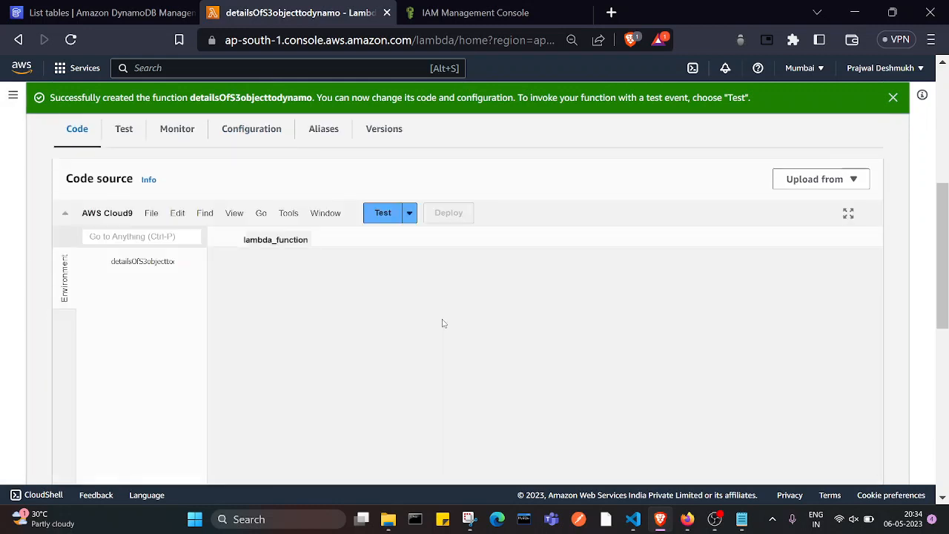
{"action": "left_click", "coordinate": [443, 319]}
{"action": "key", "text": "ctrl+a"}
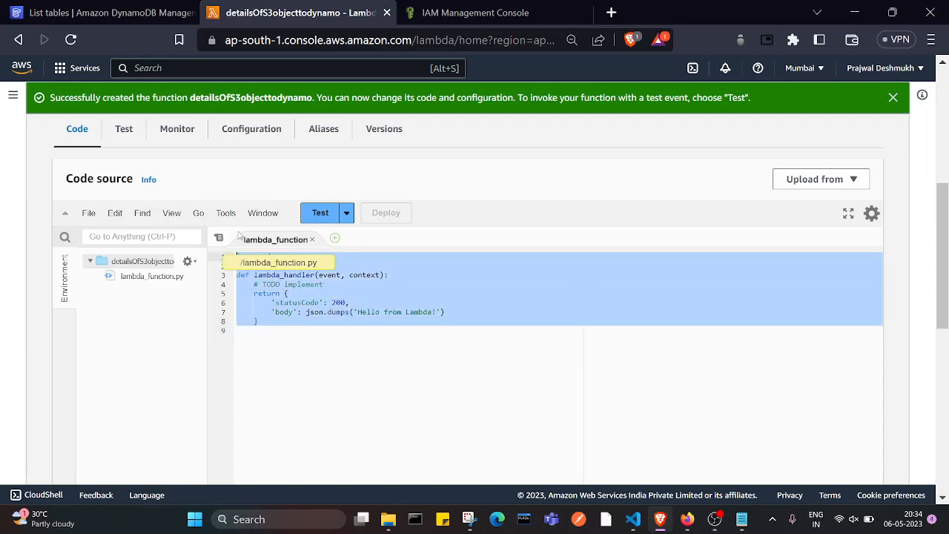
{"action": "key", "text": "BackSpace"}
Copy the whole prepared "import json" script from Notepad and paste it into the empty lambda_function.py in the browser
{"action": "key", "text": "alt+Tab"}
{"action": "key", "text": "alt+Tab"}
{"action": "key", "text": "Tab"}
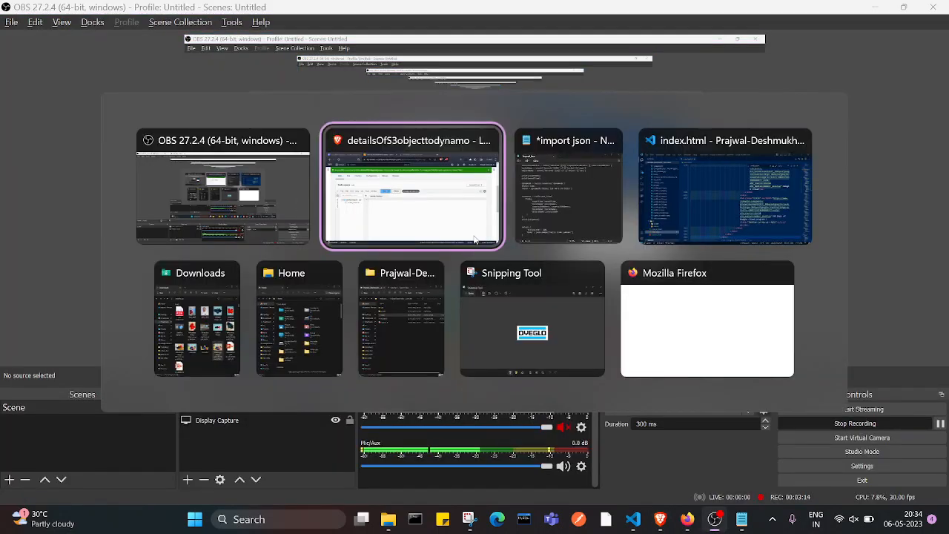
{"action": "left_click", "coordinate": [571, 219]}
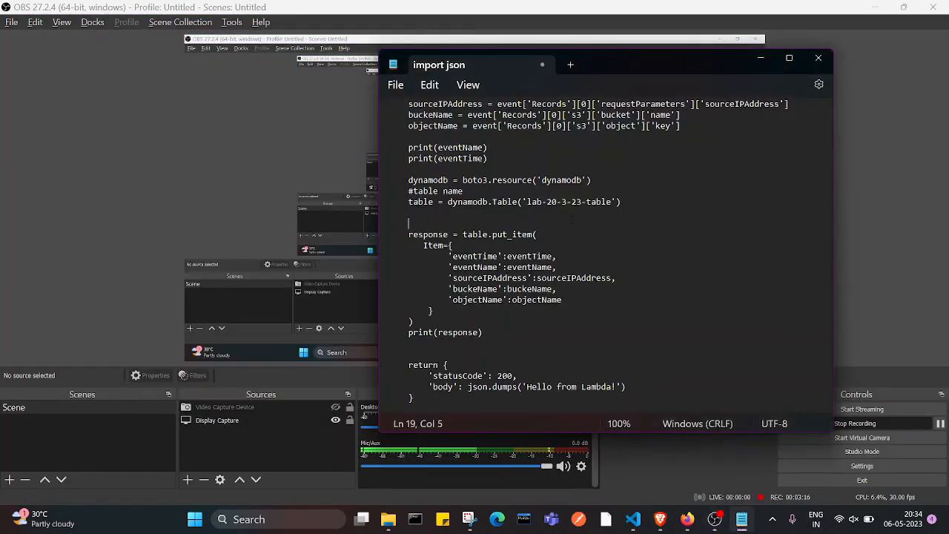
{"action": "key", "text": "alt+Tab"}
{"action": "key", "text": "Tab"}
{"action": "key", "text": "alt+Tab"}
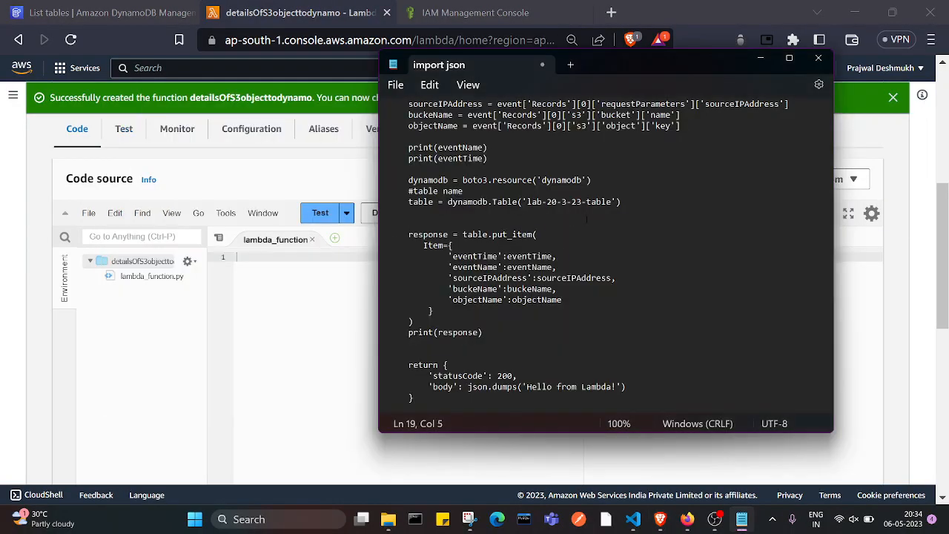
{"action": "key", "text": "ctrl+a"}
{"action": "key", "text": "alt+Tab"}
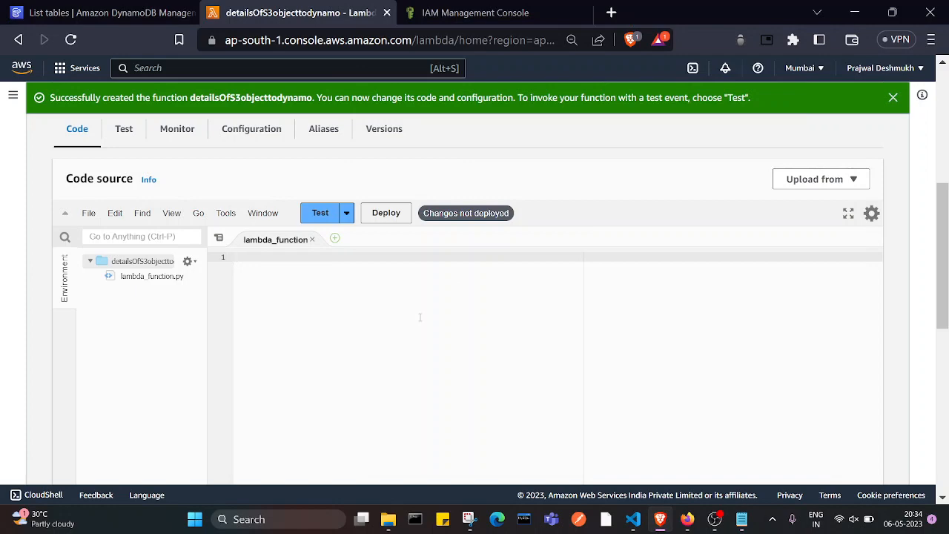
{"action": "key", "text": "ctrl+v"}
{"action": "scroll", "coordinate": [421, 321], "scroll_direction": "down", "scroll_amount": 2}
{"action": "scroll", "coordinate": [420, 321], "scroll_direction": "up", "scroll_amount": 1}
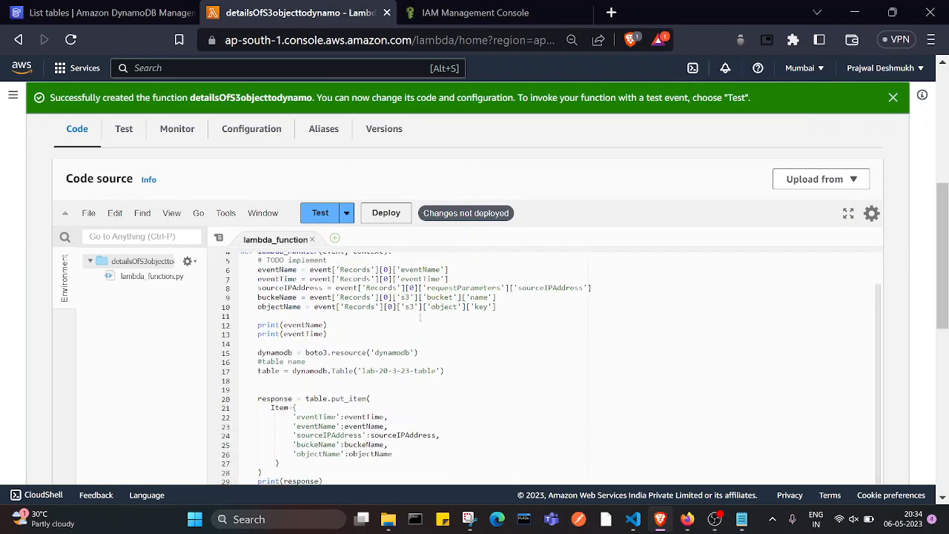
Open the detailsofobject table in the DynamoDB browser tab and copy its name
{"action": "left_click", "coordinate": [118, 3]}
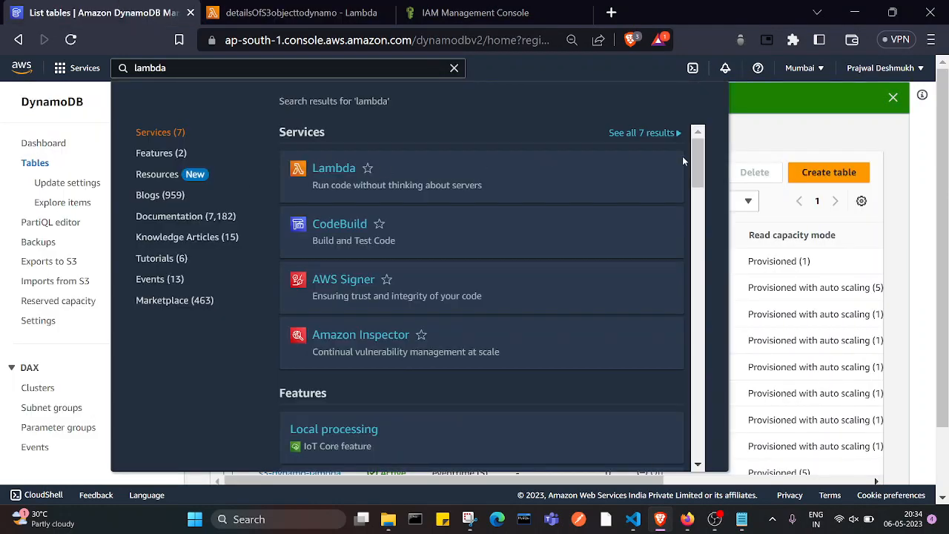
{"action": "left_click", "coordinate": [800, 146]}
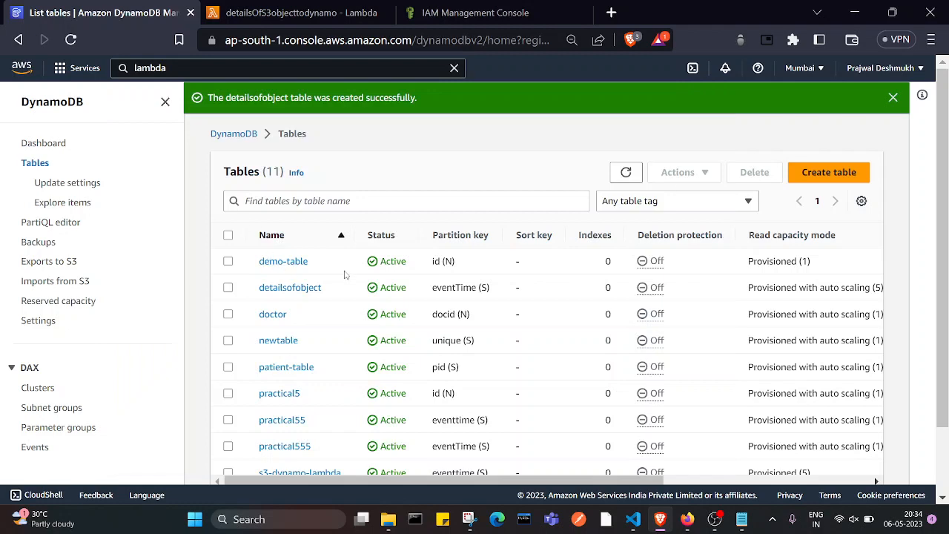
{"action": "scroll", "coordinate": [344, 420], "scroll_direction": "down", "scroll_amount": 2}
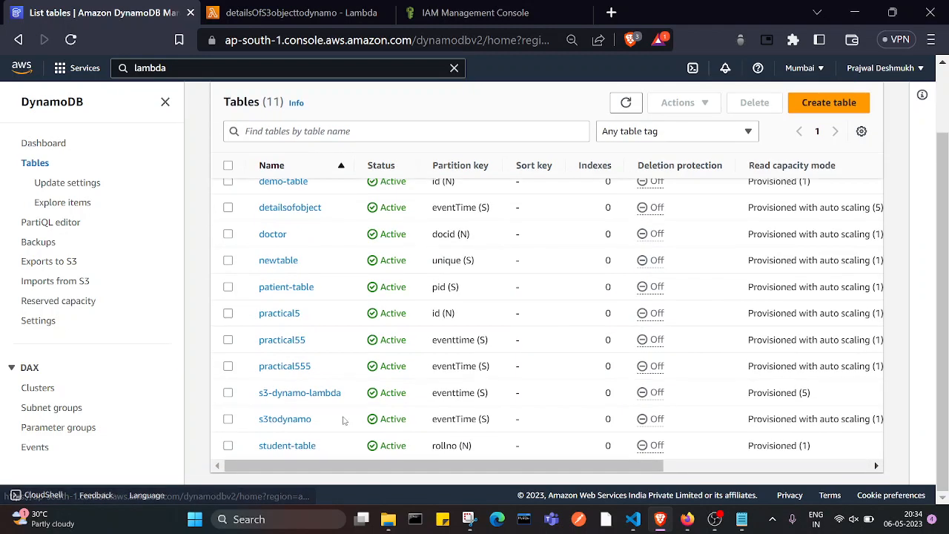
{"action": "scroll", "coordinate": [345, 419], "scroll_direction": "up", "scroll_amount": 1}
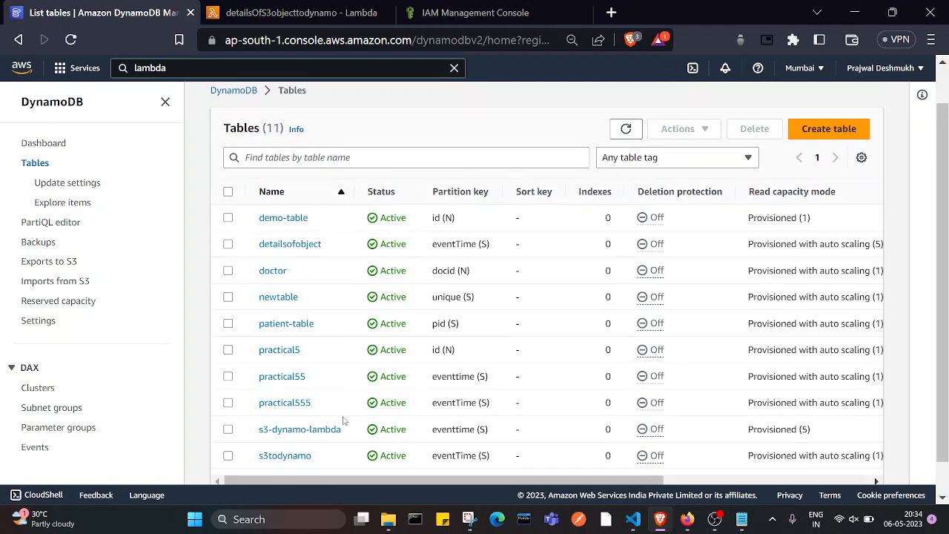
{"action": "left_click", "coordinate": [290, 244]}
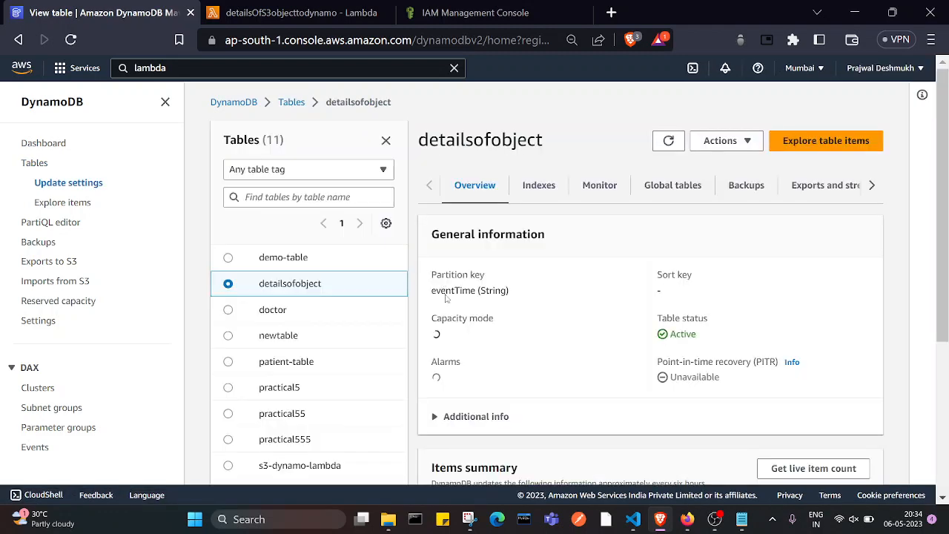
{"action": "scroll", "coordinate": [537, 267], "scroll_direction": "down", "scroll_amount": 3}
{"action": "scroll", "coordinate": [537, 272], "scroll_direction": "down", "scroll_amount": 2}
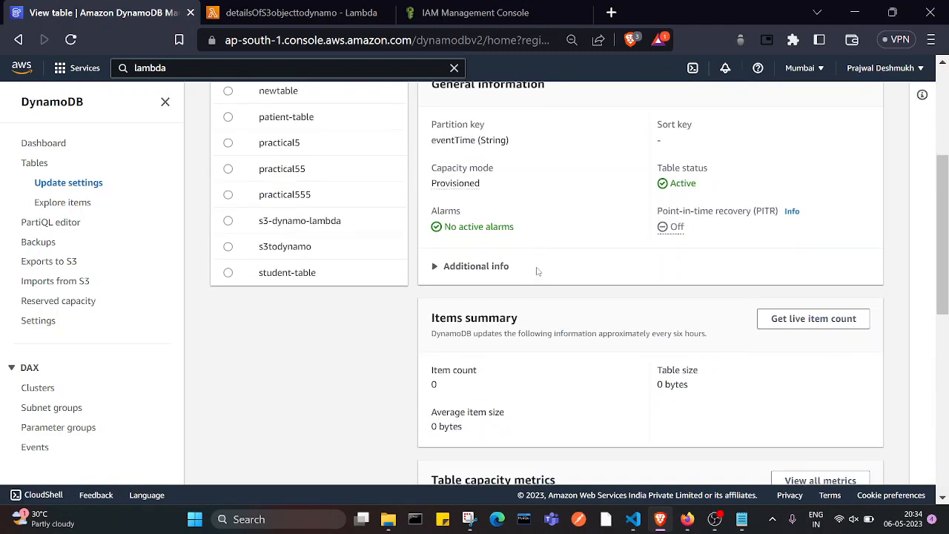
{"action": "scroll", "coordinate": [538, 271], "scroll_direction": "up", "scroll_amount": 5}
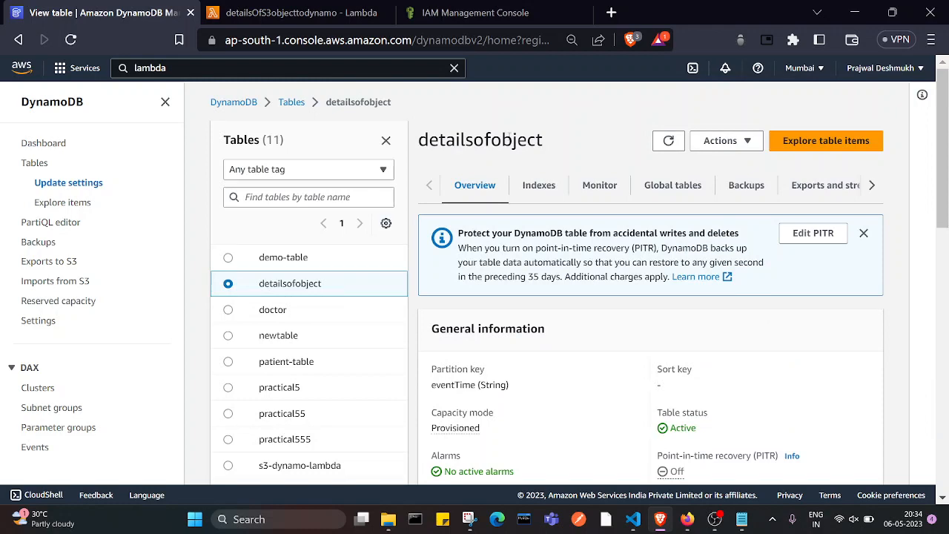
{"action": "double_click", "coordinate": [510, 140]}
{"action": "key", "text": "ctrl+c"}
Replace the table name in the function's dynamodb.Table call with 'detailsofobject' and deploy the code
{"action": "left_click", "coordinate": [301, 12]}
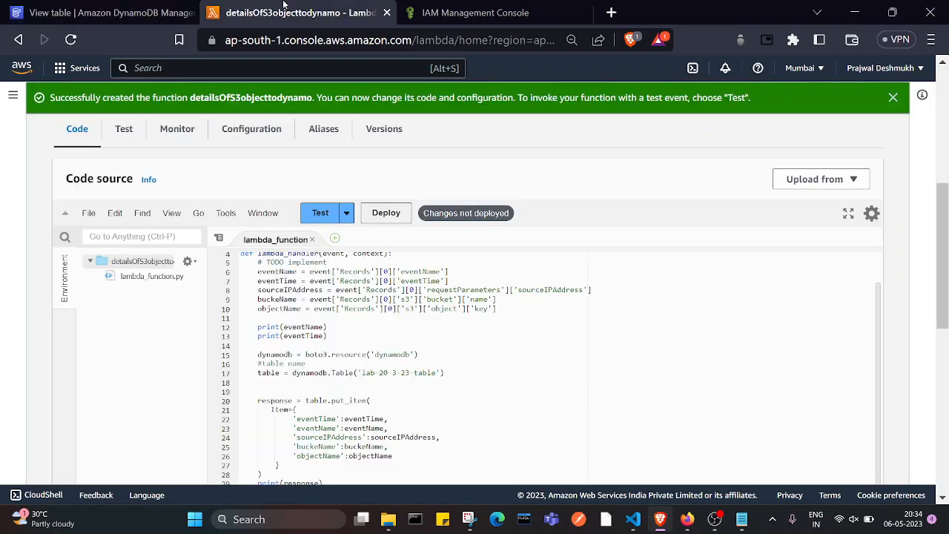
{"action": "scroll", "coordinate": [426, 361], "scroll_direction": "down", "scroll_amount": 2}
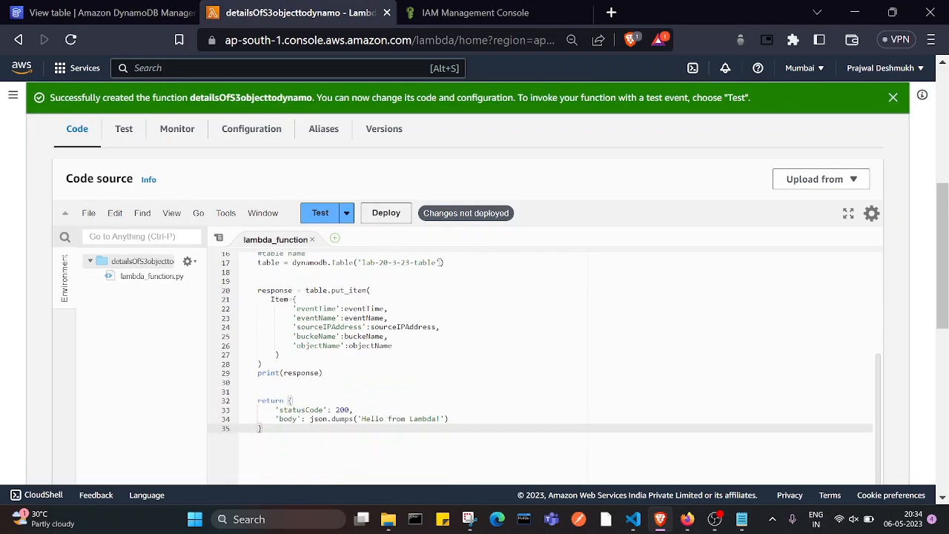
{"action": "left_click_drag", "start_coordinate": [439, 263], "coordinate": [365, 267]}
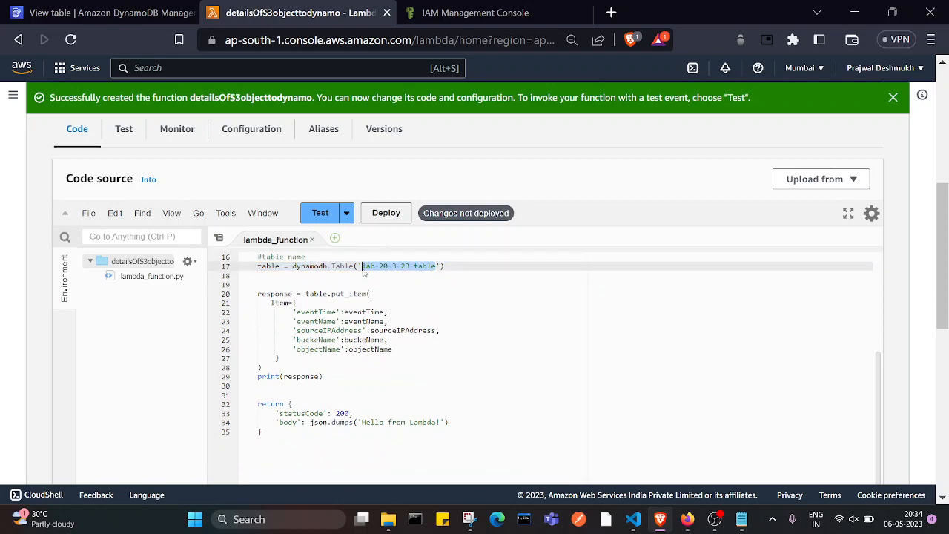
{"action": "key", "text": "ctrl+v"}
{"action": "scroll", "coordinate": [366, 286], "scroll_direction": "up", "scroll_amount": 3}
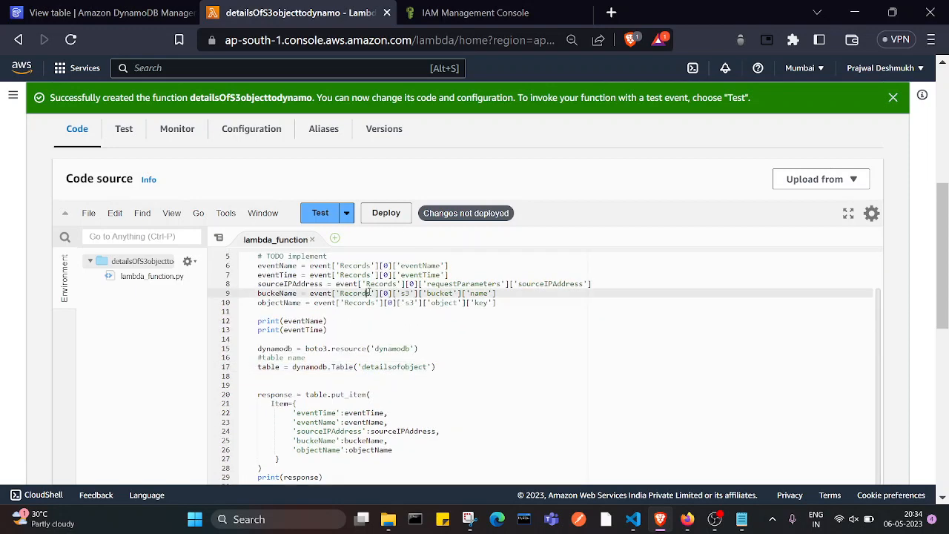
{"action": "left_click", "coordinate": [389, 213]}
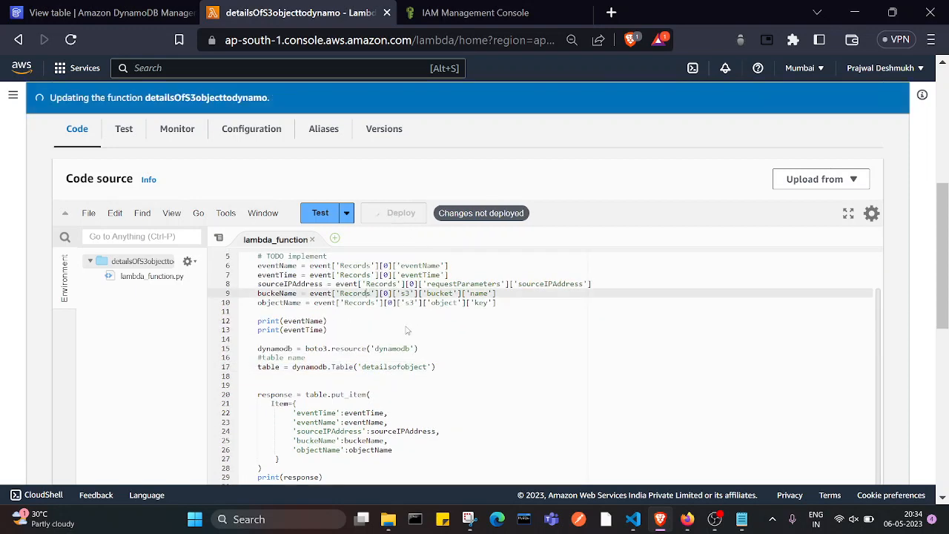
Examine the handler lines that read the event name, time, source IP address, bucket and object names
{"action": "scroll", "coordinate": [407, 330], "scroll_direction": "up", "scroll_amount": 1}
{"action": "left_click_drag", "start_coordinate": [257, 279], "coordinate": [300, 317]}
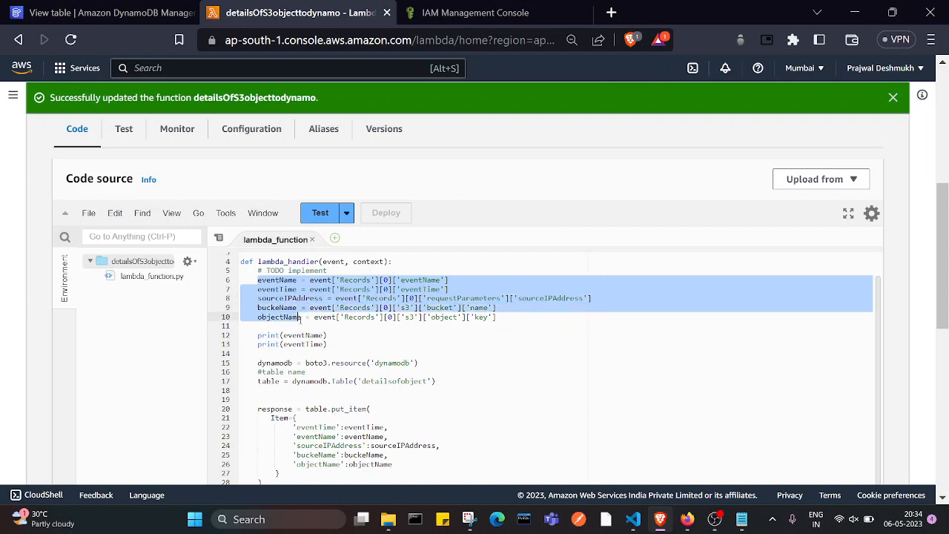
{"action": "left_click", "coordinate": [300, 318]}
{"action": "scroll", "coordinate": [301, 320], "scroll_direction": "down", "scroll_amount": 1}
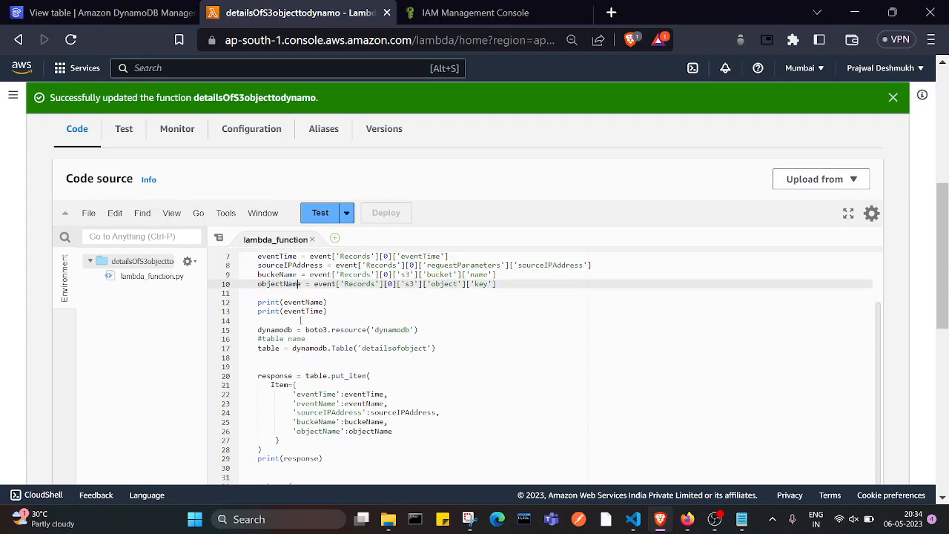
Examine the rest of the handler code: the print lines, the table.put_item call with its item attributes, and the return block
{"action": "left_click", "coordinate": [312, 312]}
{"action": "scroll", "coordinate": [309, 296], "scroll_direction": "down", "scroll_amount": 1}
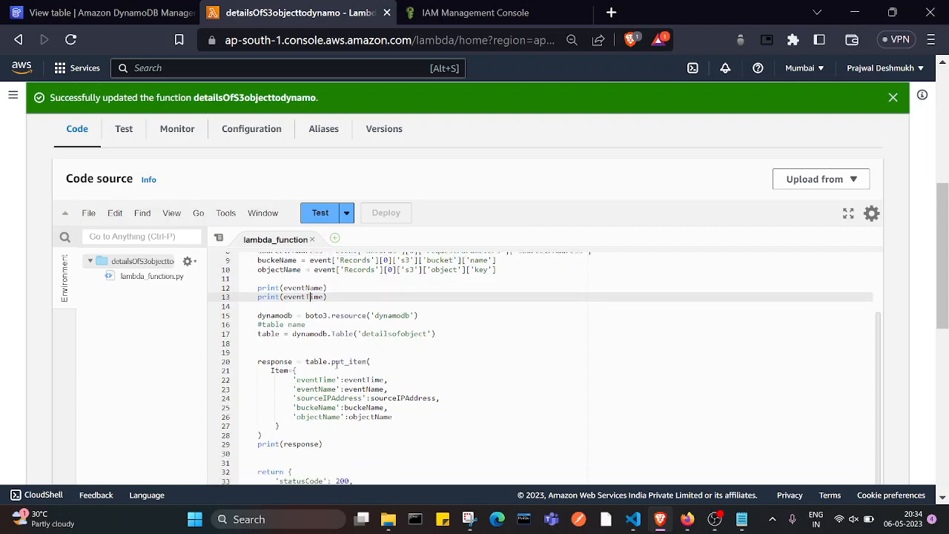
{"action": "left_click_drag", "start_coordinate": [331, 361], "coordinate": [363, 362]}
{"action": "scroll", "coordinate": [361, 363], "scroll_direction": "down", "scroll_amount": 2}
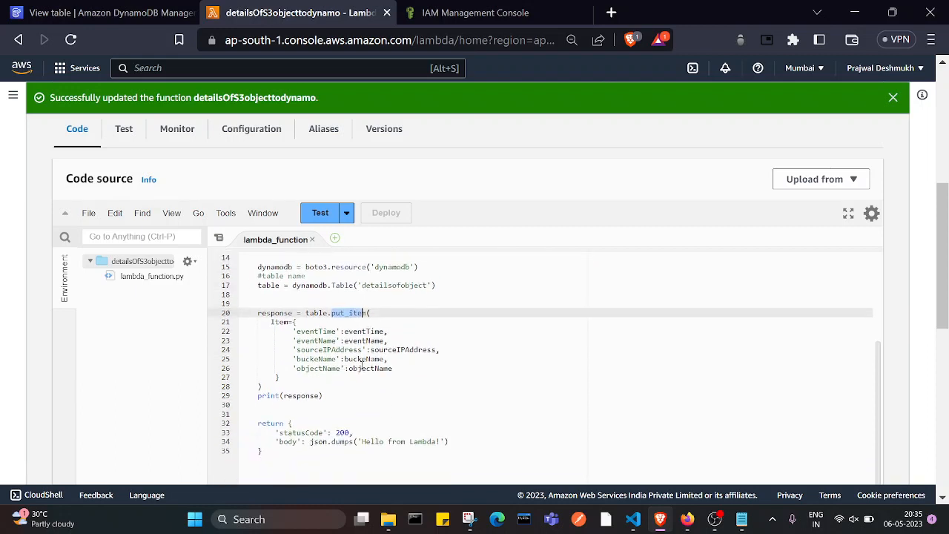
{"action": "scroll", "coordinate": [362, 364], "scroll_direction": "down", "scroll_amount": 1}
{"action": "left_click", "coordinate": [362, 362]}
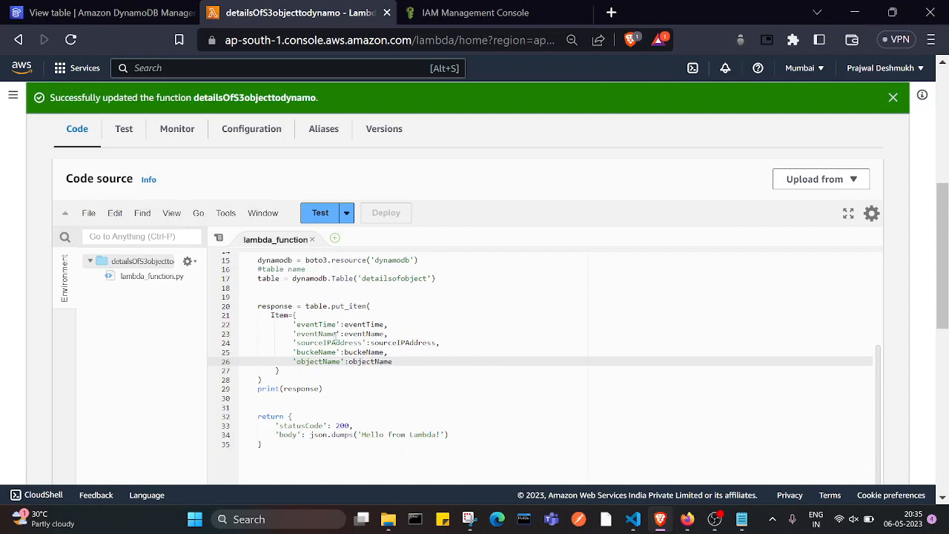
{"action": "scroll", "coordinate": [324, 312], "scroll_direction": "down", "scroll_amount": 1}
{"action": "scroll", "coordinate": [324, 312], "scroll_direction": "up", "scroll_amount": 6}
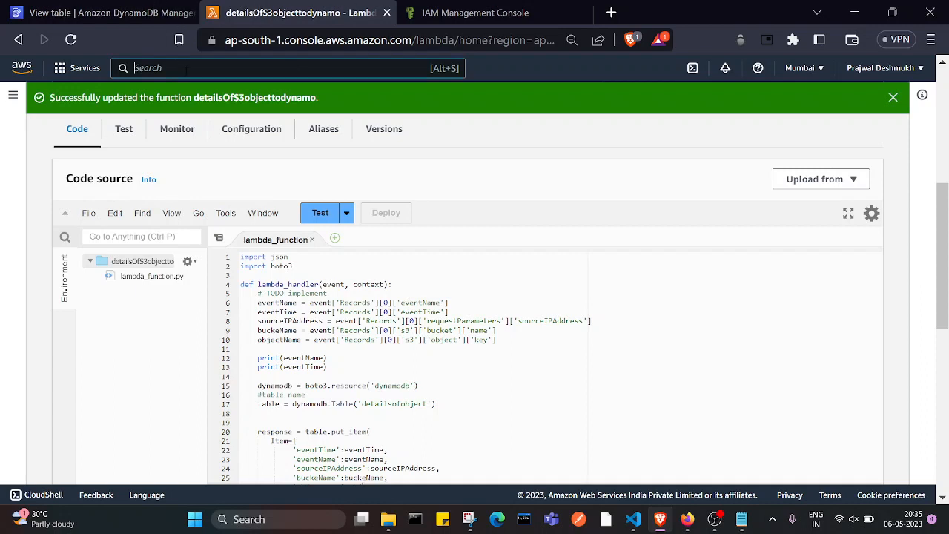
Search the AWS services for S3, open it in a new browser tab placed beside the Lambda tab, and switch to it
{"action": "left_click", "coordinate": [185, 68]}
{"action": "type", "text": "s3"}
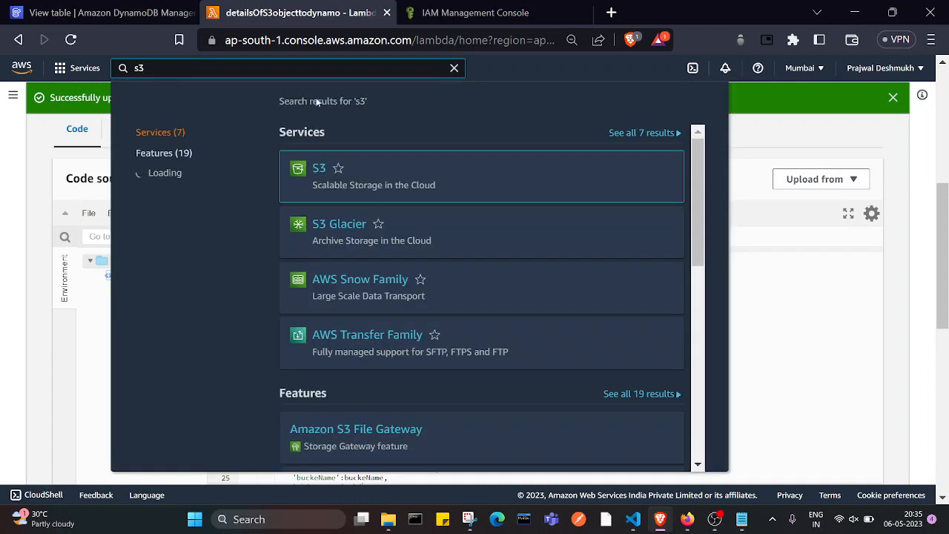
{"action": "right_click", "coordinate": [319, 168]}
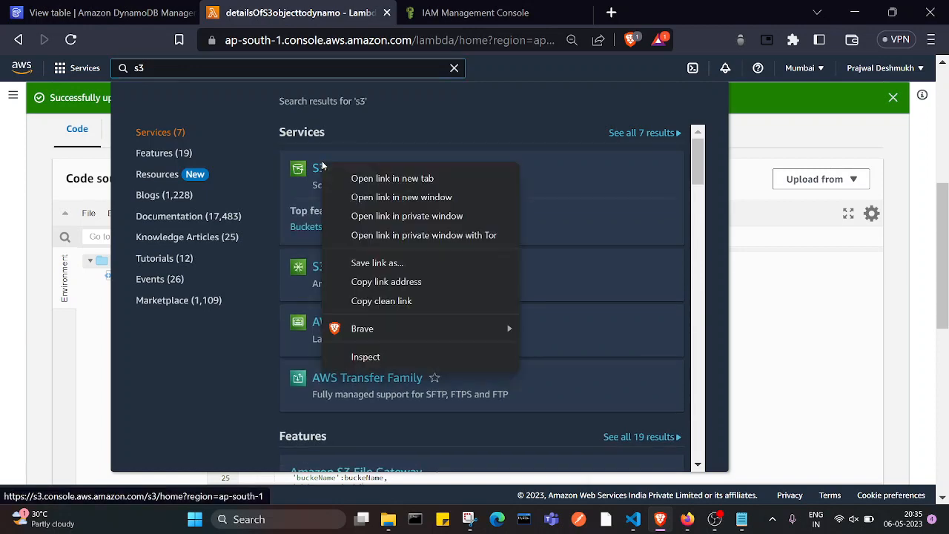
{"action": "left_click", "coordinate": [375, 186]}
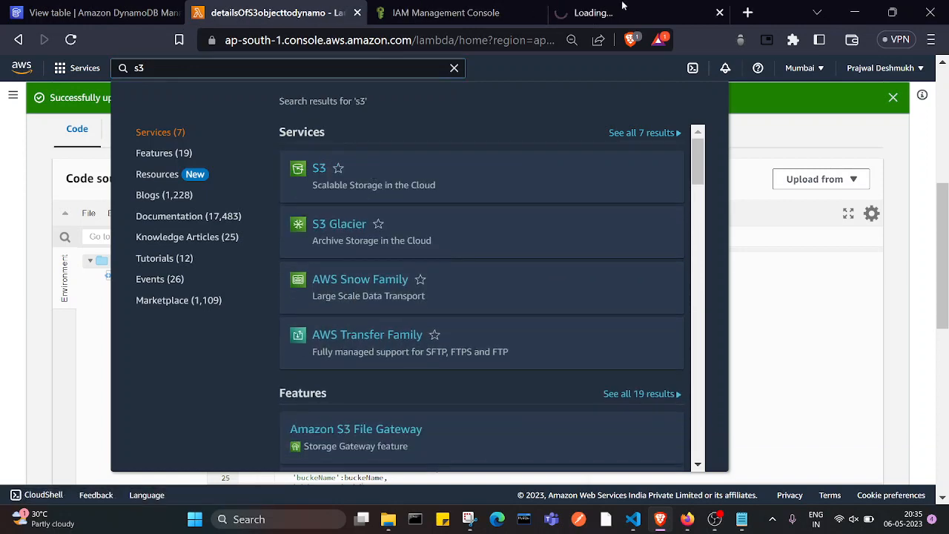
{"action": "left_click_drag", "start_coordinate": [623, 6], "coordinate": [457, 9]}
{"action": "left_click", "coordinate": [318, 6]}
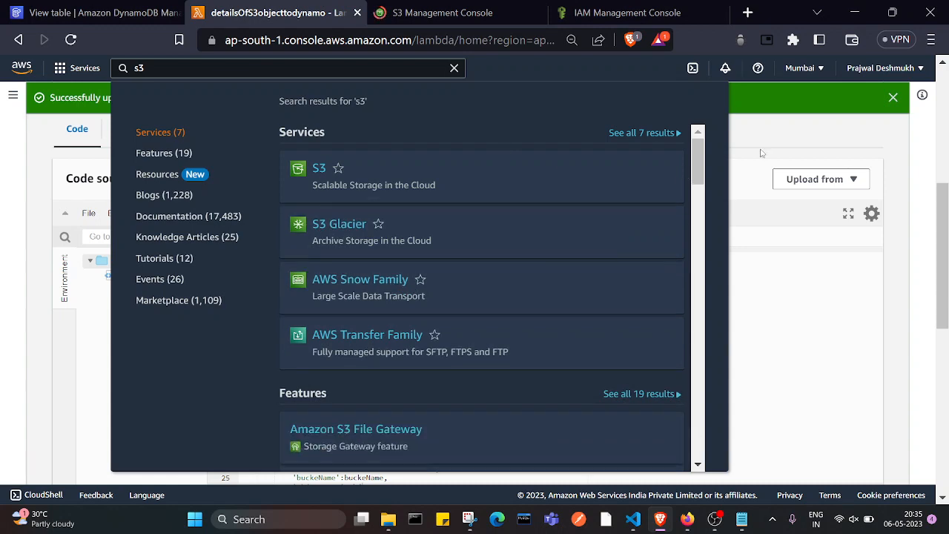
{"action": "left_click", "coordinate": [762, 152]}
{"action": "left_click", "coordinate": [492, 4]}
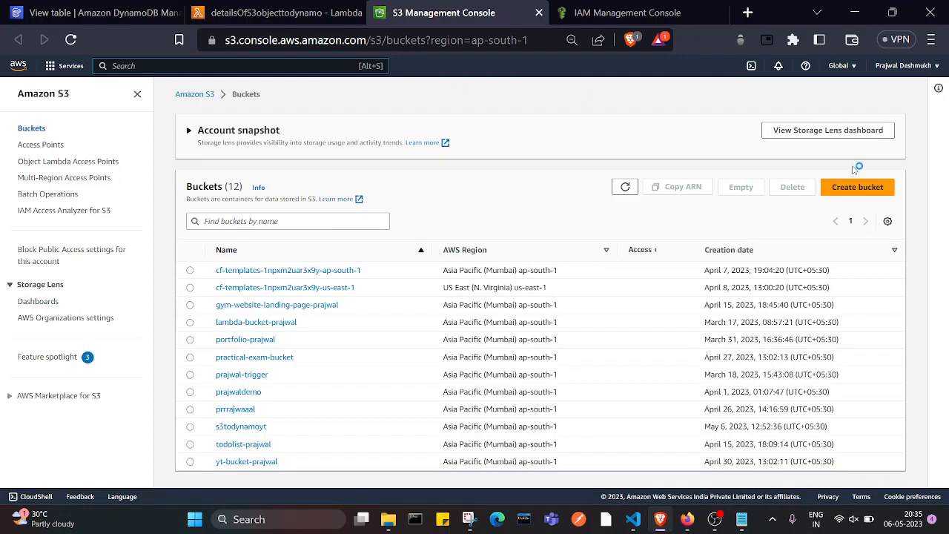
Create an S3 bucket named 0605s3todynamo in the Asia Pacific (Mumbai) region, leaving the other settings at their defaults
{"action": "left_click", "coordinate": [853, 188]}
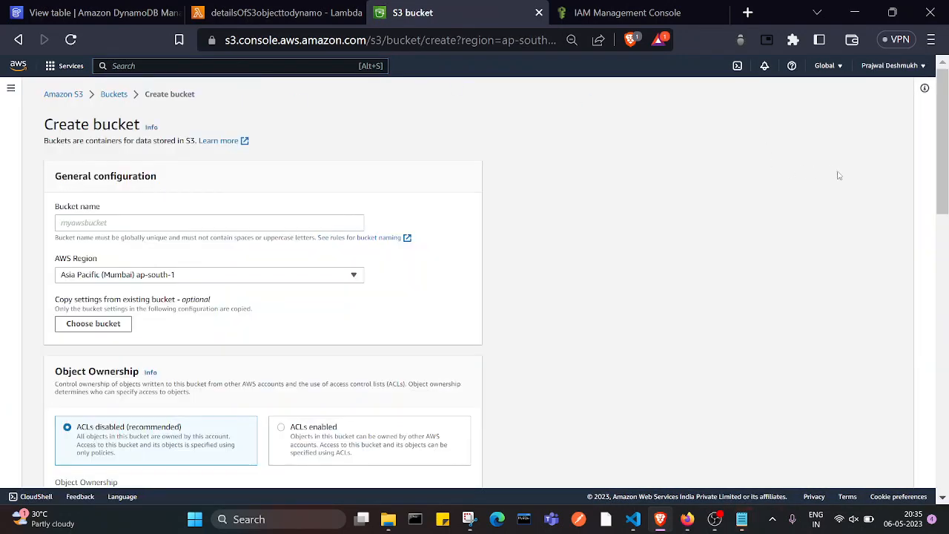
{"action": "left_click", "coordinate": [315, 223]}
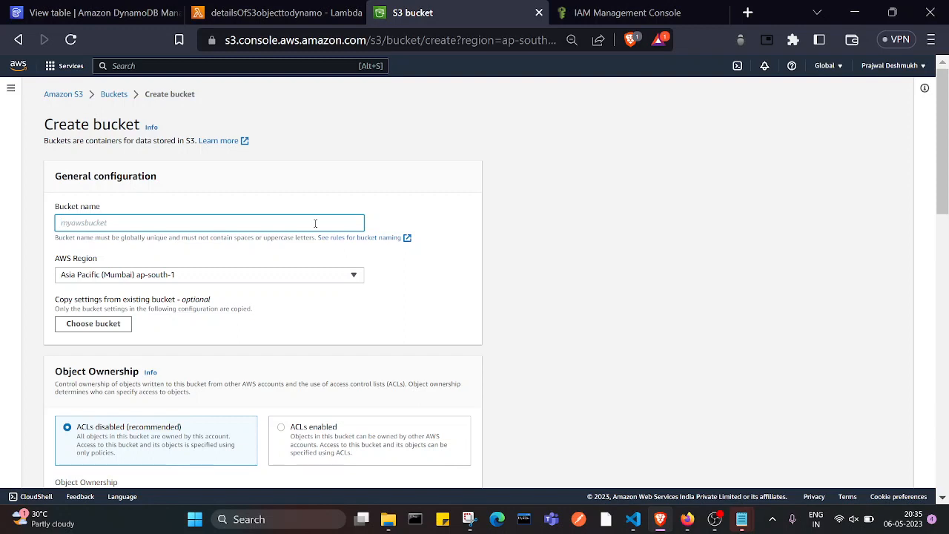
{"action": "type", "text": "d"}
{"action": "type", "text": "dynamo"}
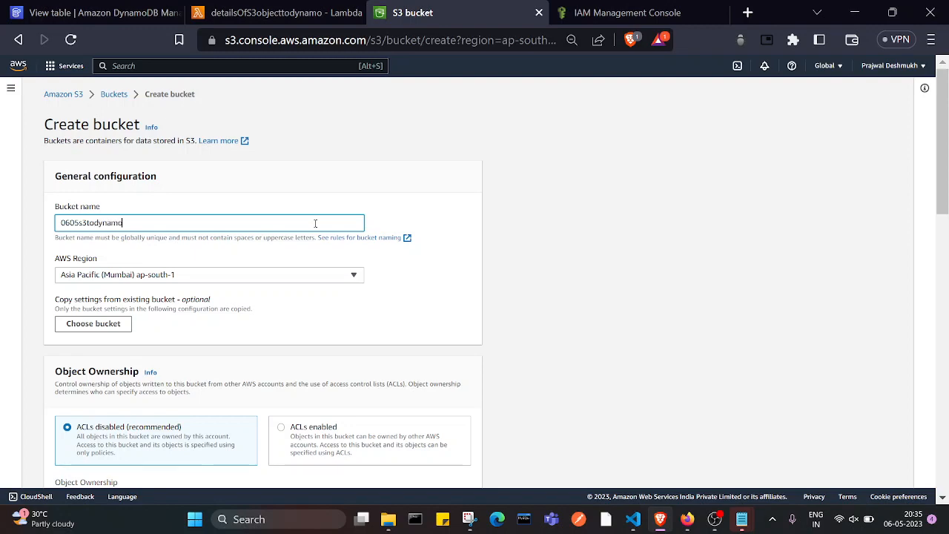
{"action": "scroll", "coordinate": [315, 223], "scroll_direction": "down", "scroll_amount": 2}
{"action": "scroll", "coordinate": [315, 223], "scroll_direction": "down", "scroll_amount": 15}
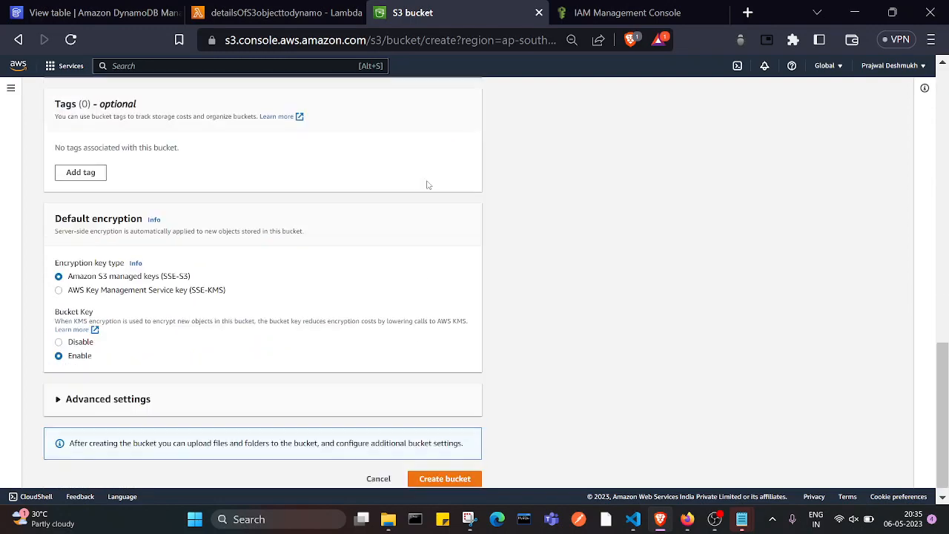
{"action": "left_click", "coordinate": [455, 465]}
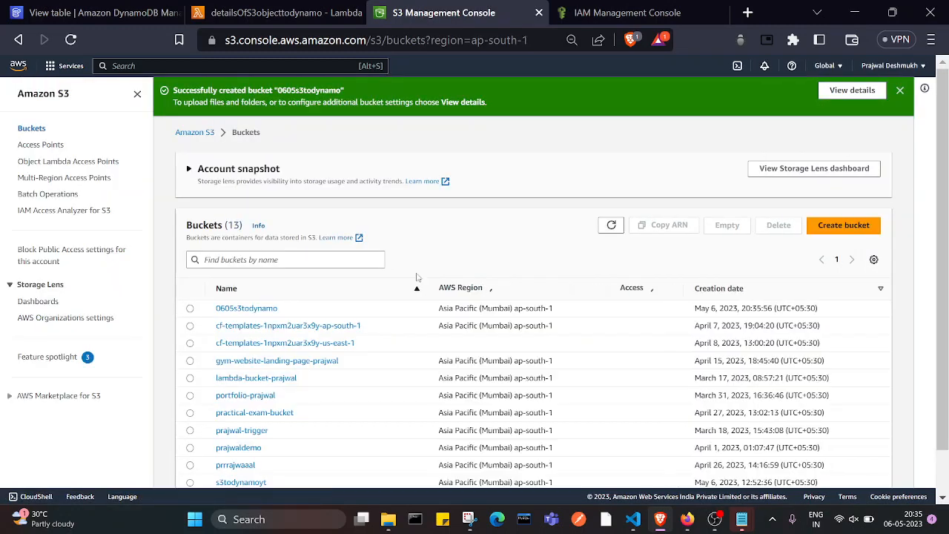
Open the 0605s3todynamo bucket, view its upload page and return to the bucket
{"action": "scroll", "coordinate": [259, 266], "scroll_direction": "down", "scroll_amount": 1}
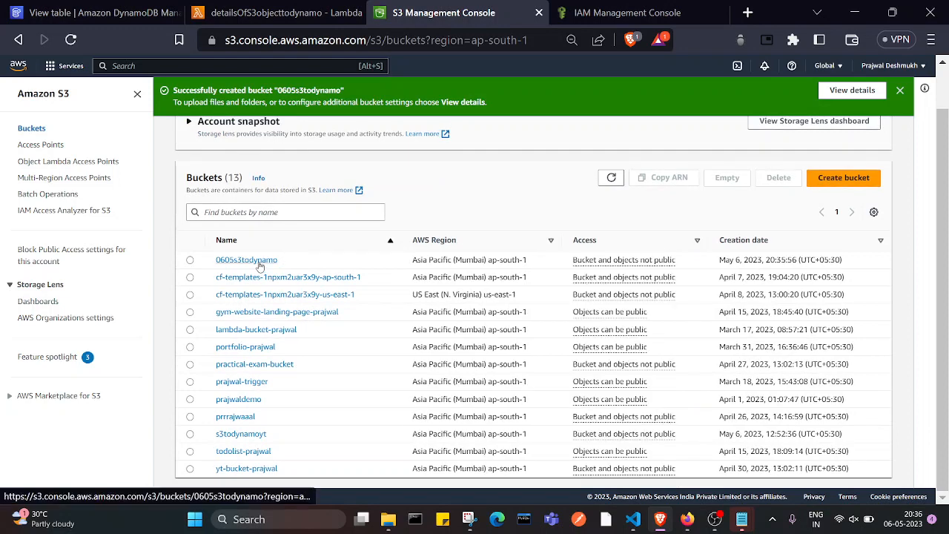
{"action": "left_click", "coordinate": [259, 262]}
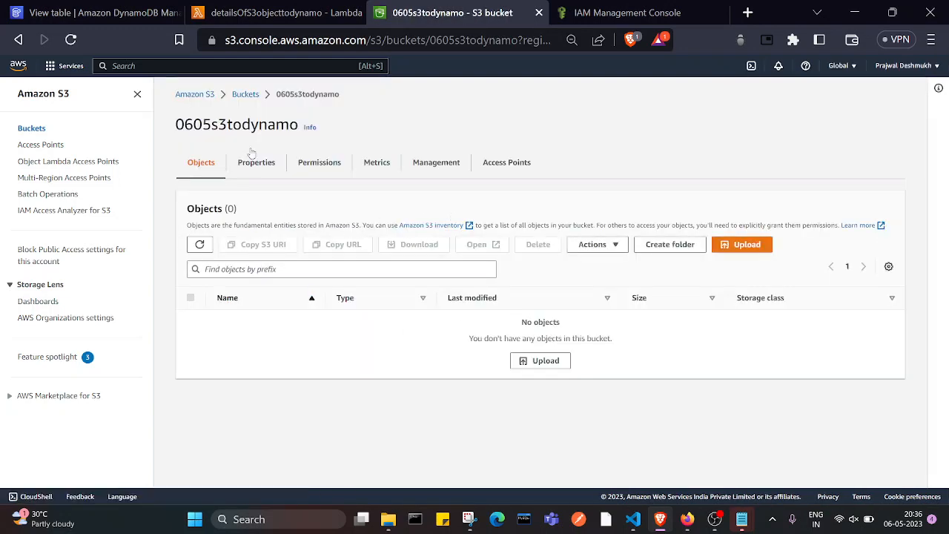
{"action": "left_click", "coordinate": [740, 243]}
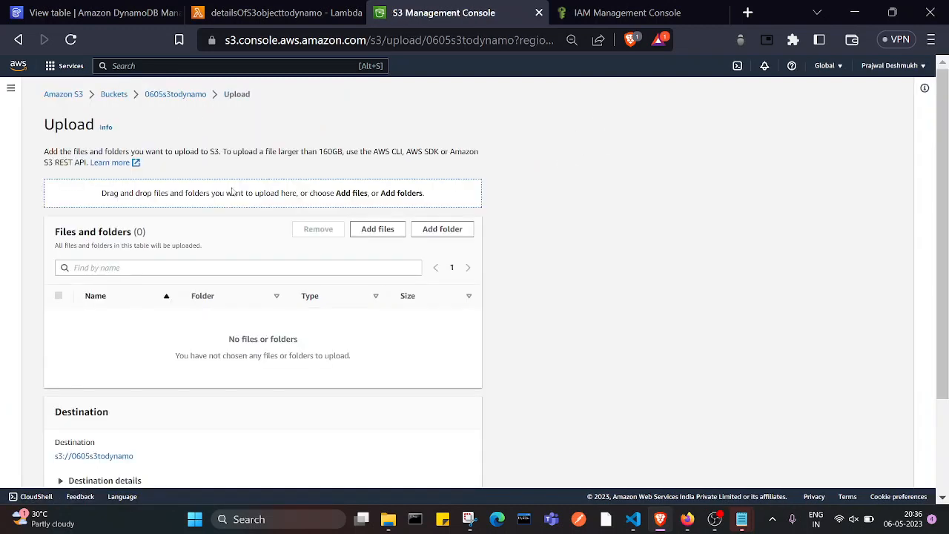
{"action": "left_click", "coordinate": [175, 94]}
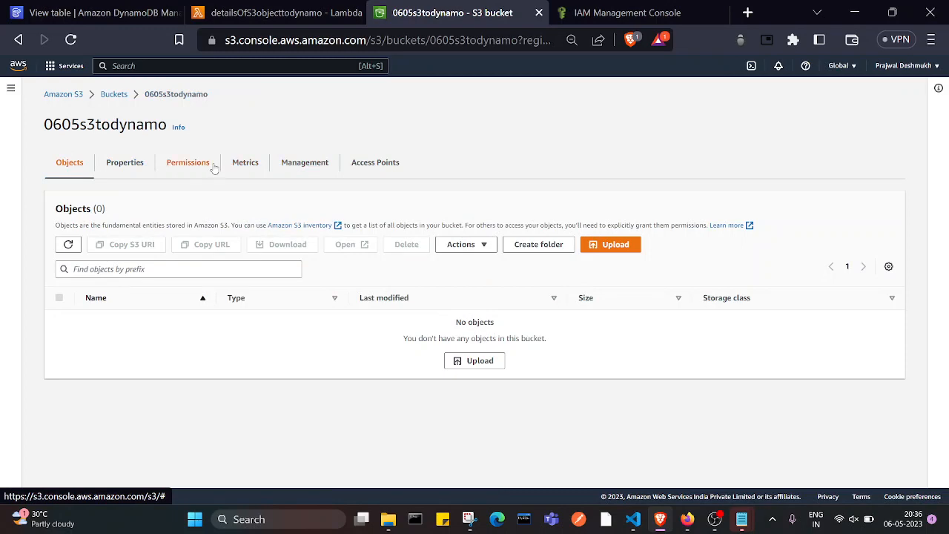
Compare the detailsofobject table page in DynamoDB with the table name used in the Lambda function's code
{"action": "left_click", "coordinate": [97, 13]}
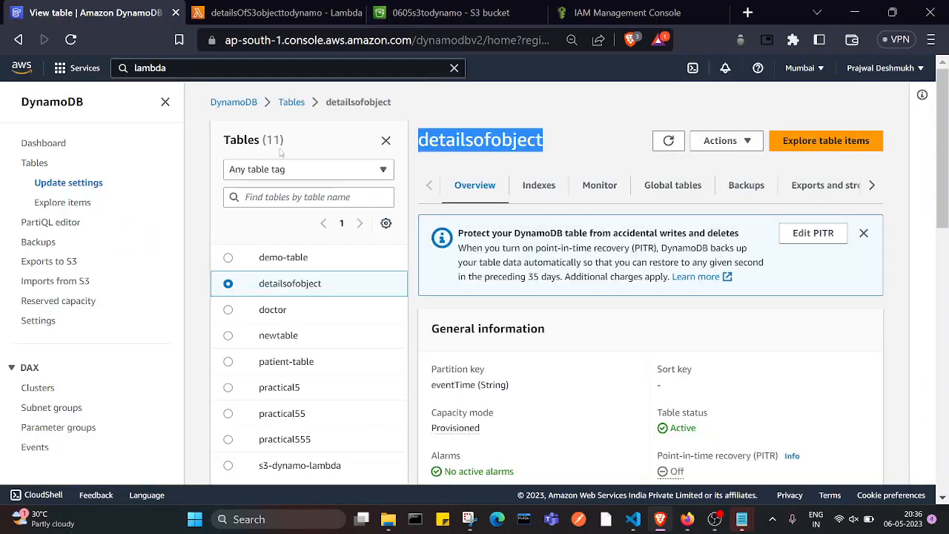
{"action": "left_click", "coordinate": [477, 217]}
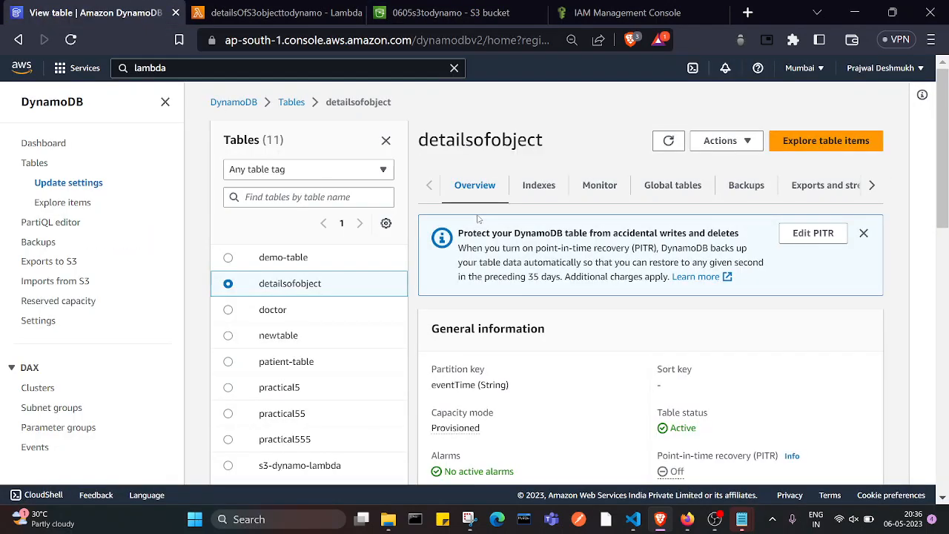
{"action": "left_click", "coordinate": [334, 9]}
{"action": "scroll", "coordinate": [389, 277], "scroll_direction": "up", "scroll_amount": 2}
{"action": "scroll", "coordinate": [389, 277], "scroll_direction": "down", "scroll_amount": 4}
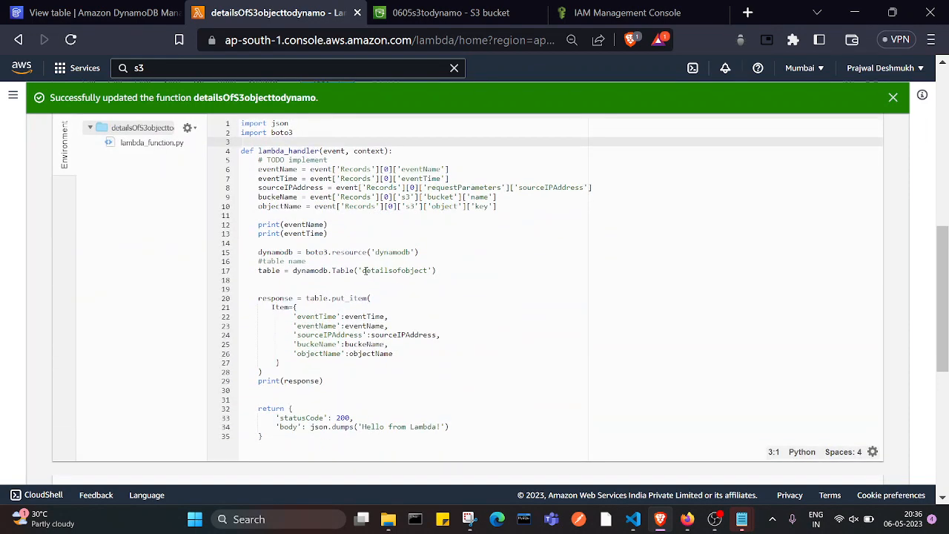
{"action": "left_click_drag", "start_coordinate": [363, 270], "coordinate": [429, 270]}
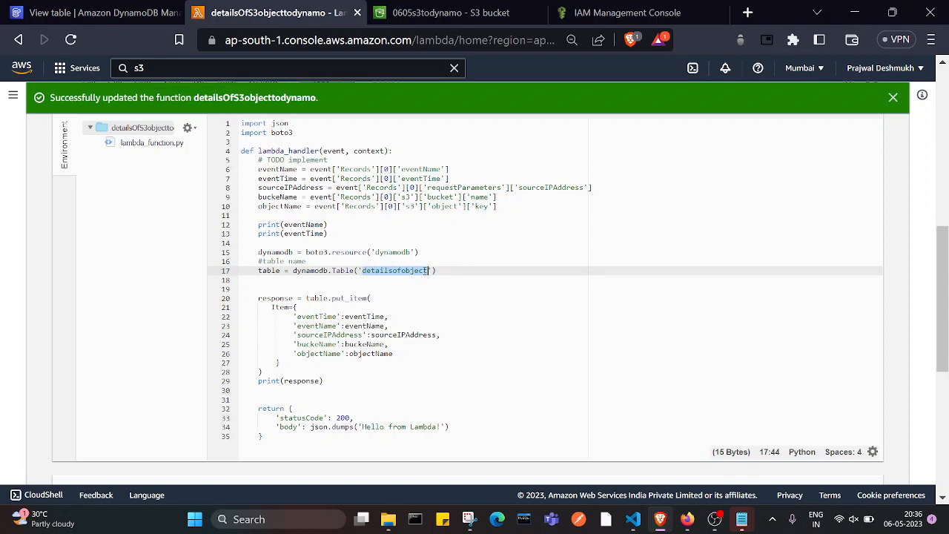
{"action": "left_click", "coordinate": [425, 271]}
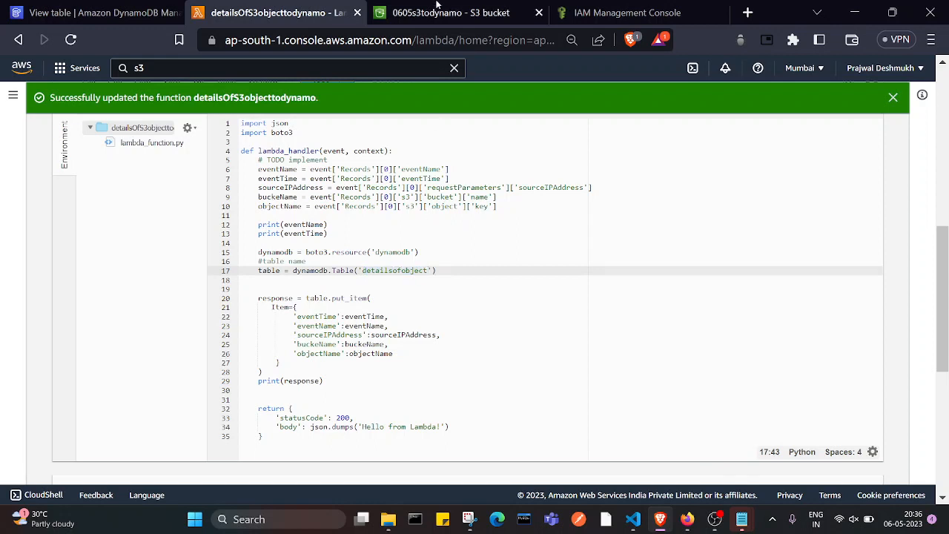
Return to the 0605s3todynamo bucket and start creating an event notification from its properties
{"action": "left_click", "coordinate": [438, 5]}
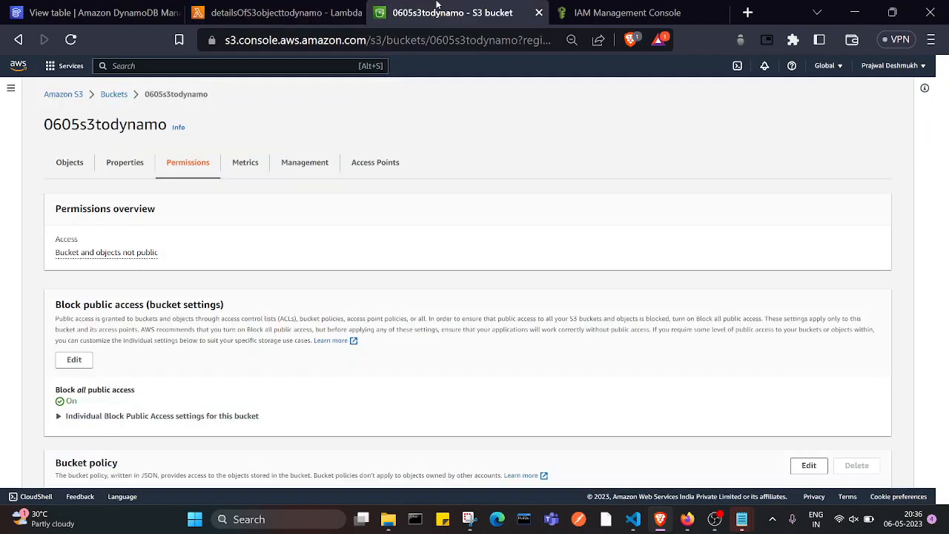
{"action": "left_click", "coordinate": [139, 172]}
{"action": "scroll", "coordinate": [324, 177], "scroll_direction": "down", "scroll_amount": 12}
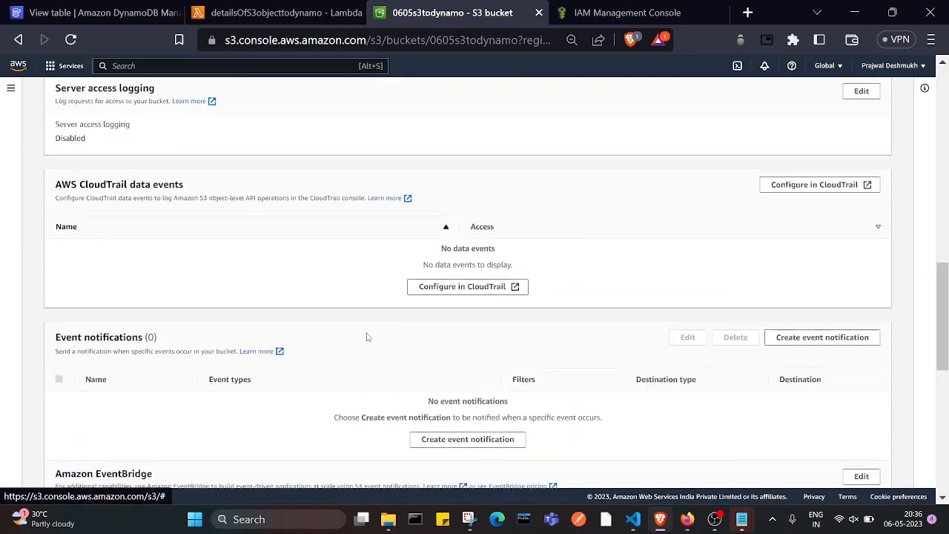
{"action": "scroll", "coordinate": [366, 336], "scroll_direction": "down", "scroll_amount": 3}
{"action": "left_click", "coordinate": [480, 232]}
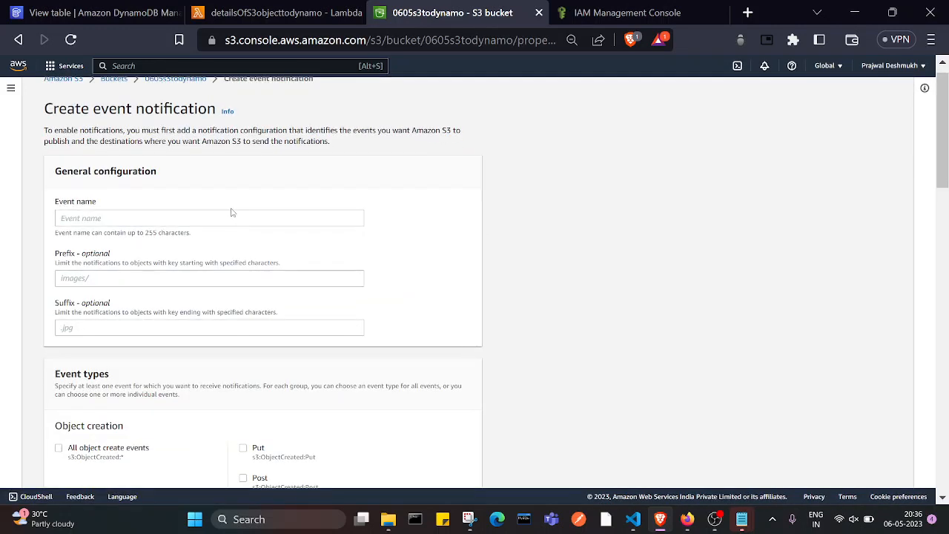
Name the event notification detailstodynamo
{"action": "left_click", "coordinate": [231, 216]}
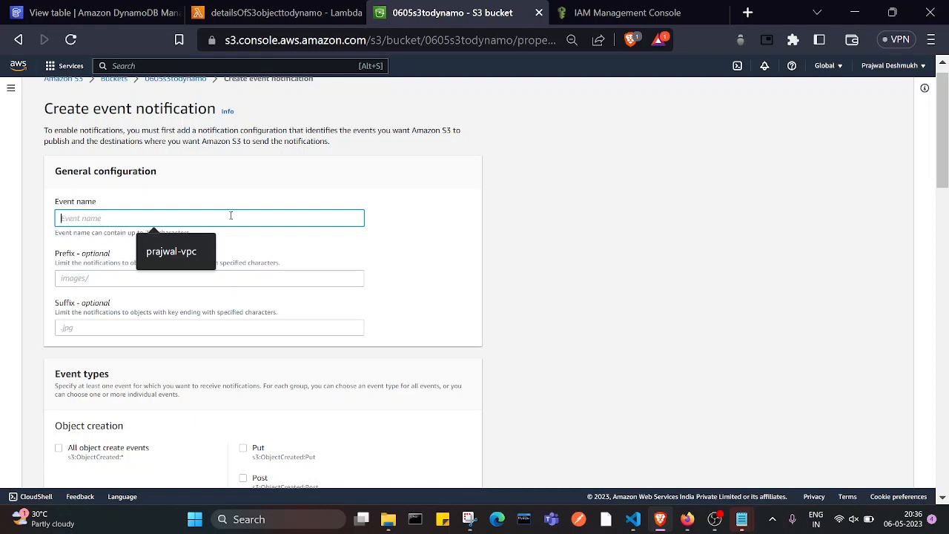
{"action": "type", "text": "deta"}
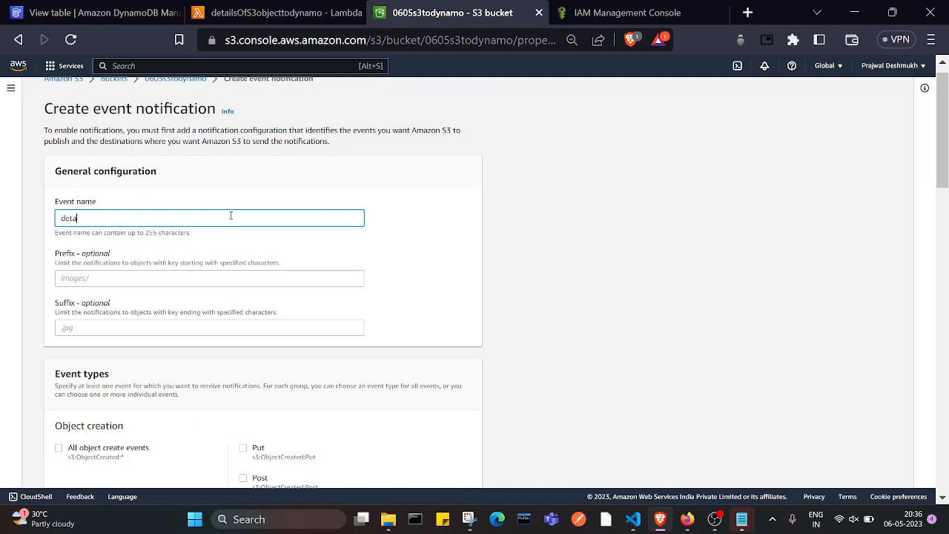
{"action": "type", "text": "ilstodynamo"}
Enable all object create events and all object removal events as the notification's event types
{"action": "scroll", "coordinate": [230, 216], "scroll_direction": "down", "scroll_amount": 3}
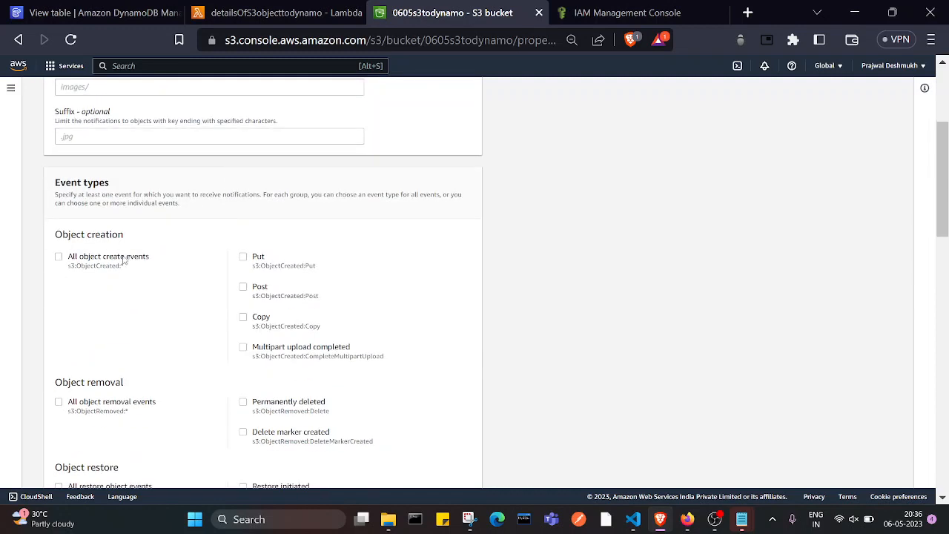
{"action": "left_click_drag", "start_coordinate": [51, 185], "coordinate": [109, 186]}
{"action": "left_click", "coordinate": [81, 276]}
{"action": "scroll", "coordinate": [80, 275], "scroll_direction": "down", "scroll_amount": 1}
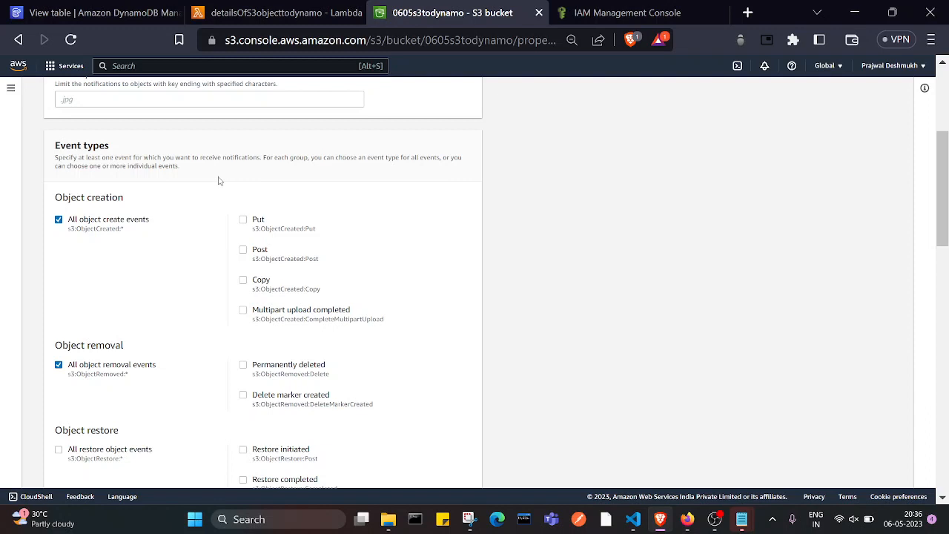
{"action": "left_click_drag", "start_coordinate": [68, 220], "coordinate": [149, 220]}
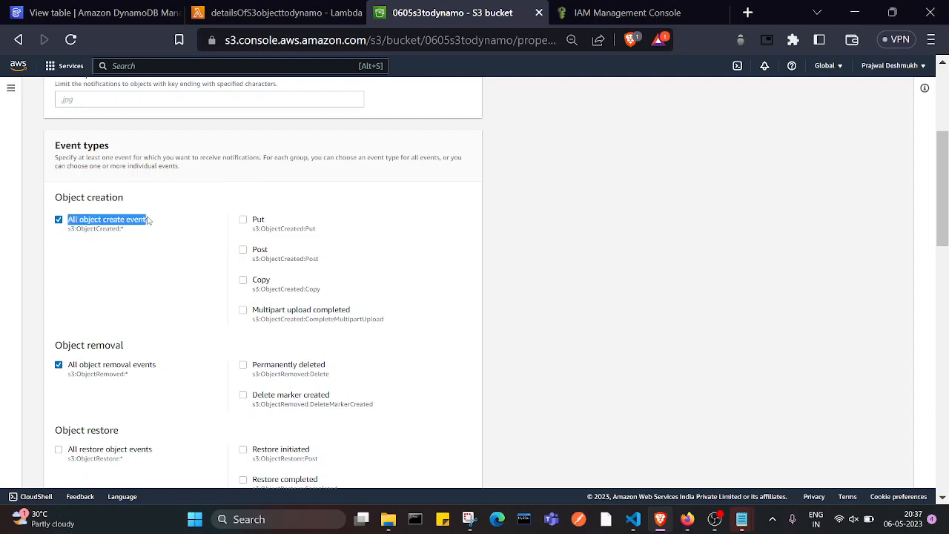
{"action": "scroll", "coordinate": [144, 224], "scroll_direction": "down", "scroll_amount": 1}
{"action": "left_click_drag", "start_coordinate": [69, 280], "coordinate": [150, 288]}
{"action": "scroll", "coordinate": [152, 289], "scroll_direction": "down", "scroll_amount": 5}
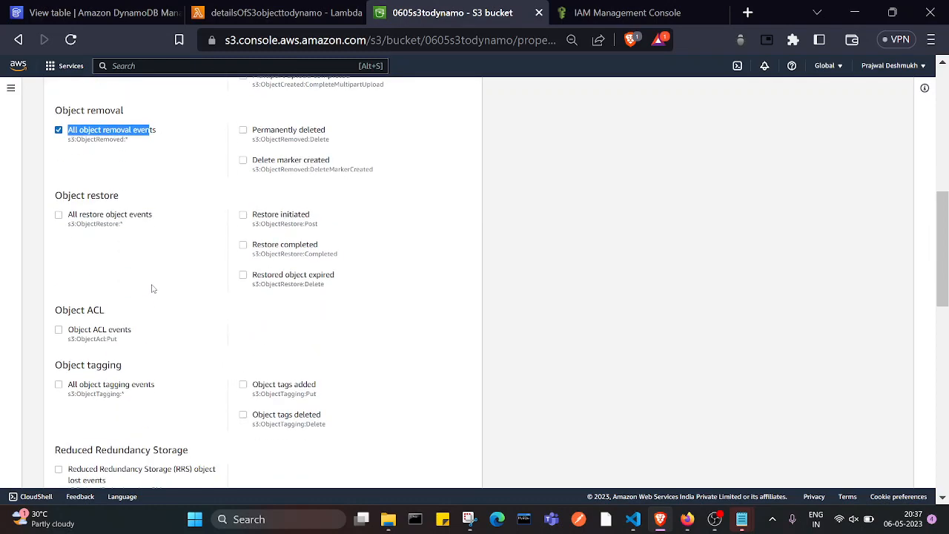
Set the notification's destination to the detailsOfS3objecttodynamo Lambda function
{"action": "scroll", "coordinate": [152, 289], "scroll_direction": "down", "scroll_amount": 5}
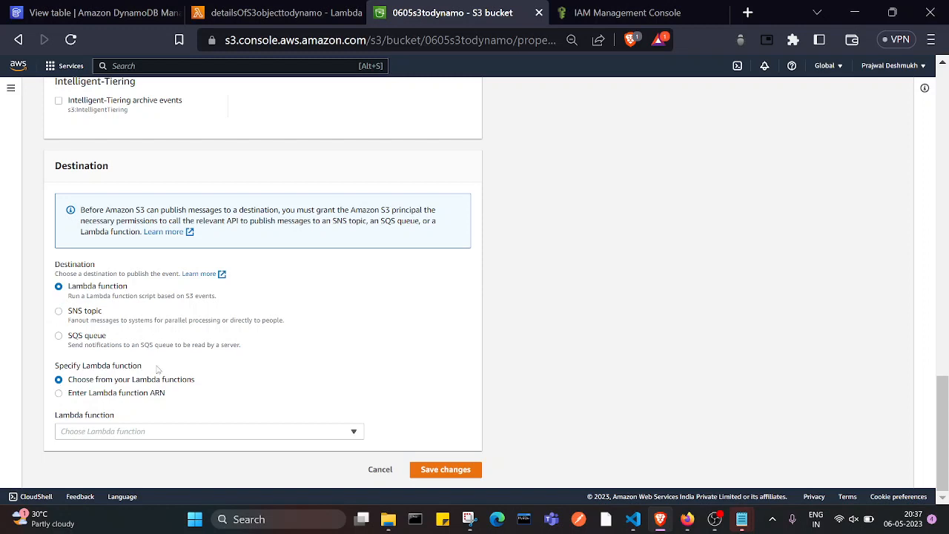
{"action": "left_click", "coordinate": [140, 432]}
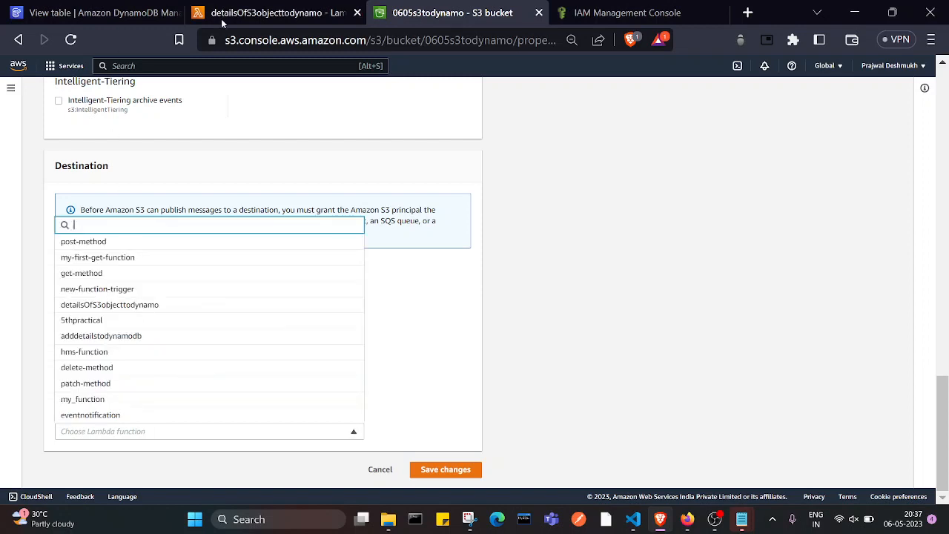
{"action": "left_click", "coordinate": [110, 305]}
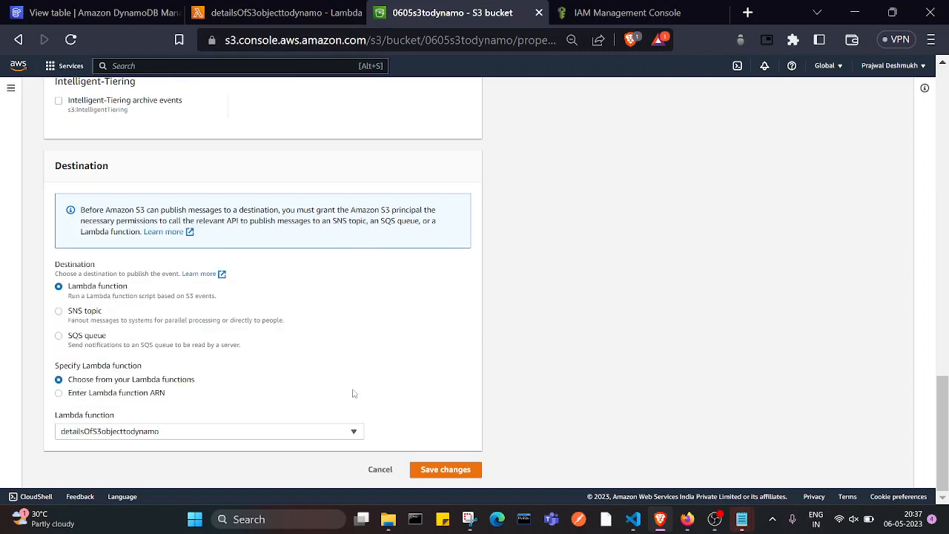
Save the detailstodynamo event notification on the bucket
{"action": "left_click", "coordinate": [443, 468]}
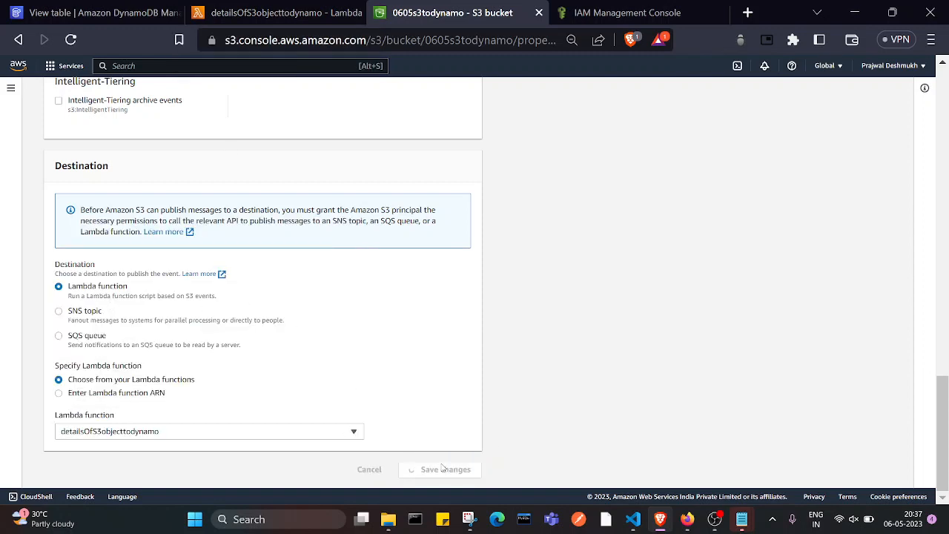
{"action": "scroll", "coordinate": [513, 426], "scroll_direction": "down", "scroll_amount": 1}
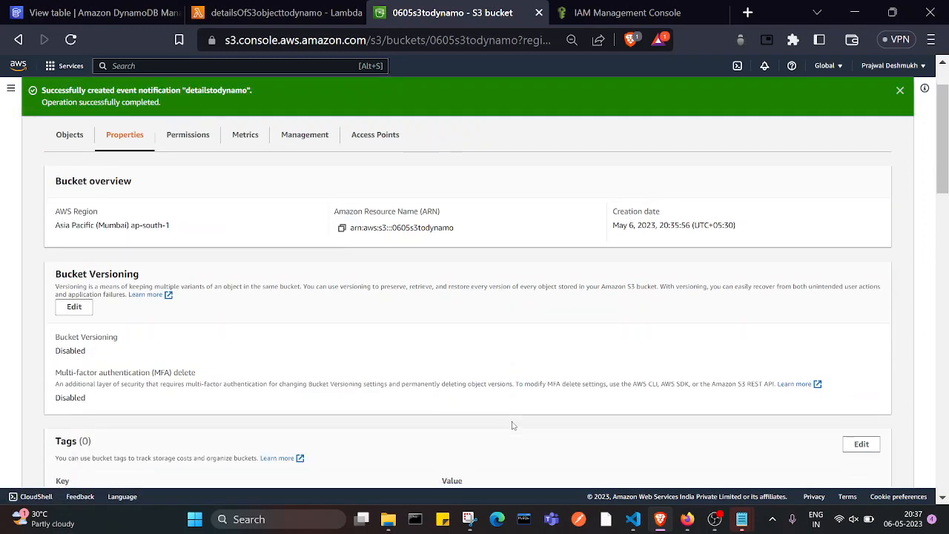
{"action": "scroll", "coordinate": [512, 426], "scroll_direction": "up", "scroll_amount": 1}
Upload the image Untitled design (1).png from the Downloads folder to the 0605s3todynamo bucket
{"action": "left_click", "coordinate": [70, 195]}
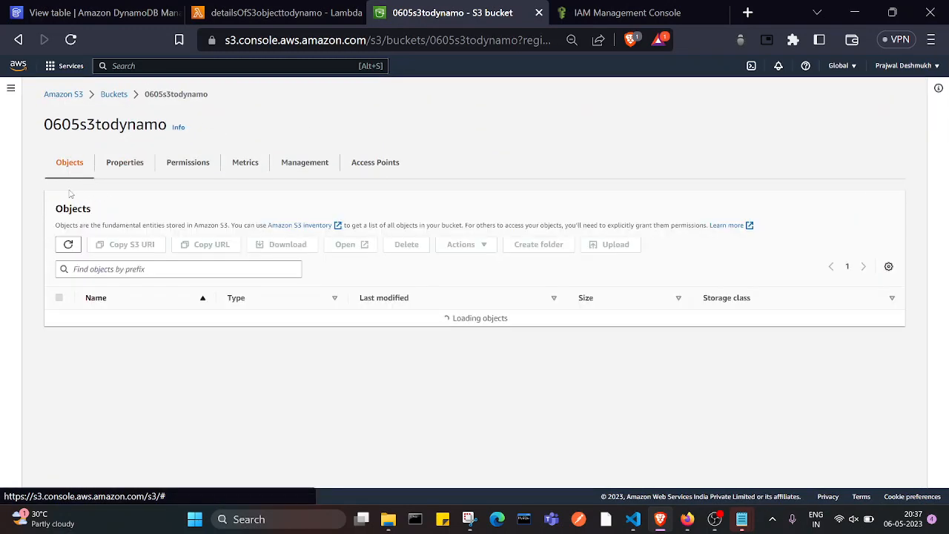
{"action": "left_click", "coordinate": [606, 246]}
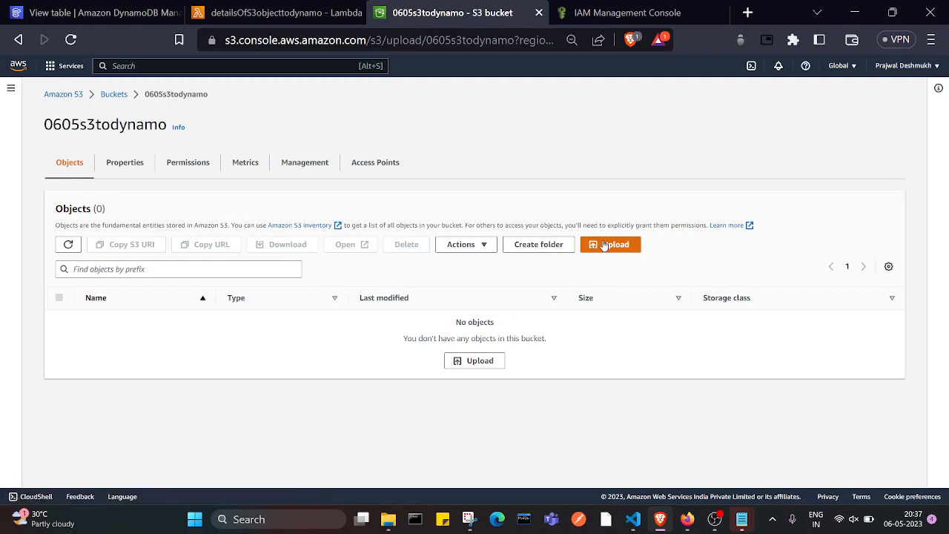
{"action": "left_click", "coordinate": [379, 230]}
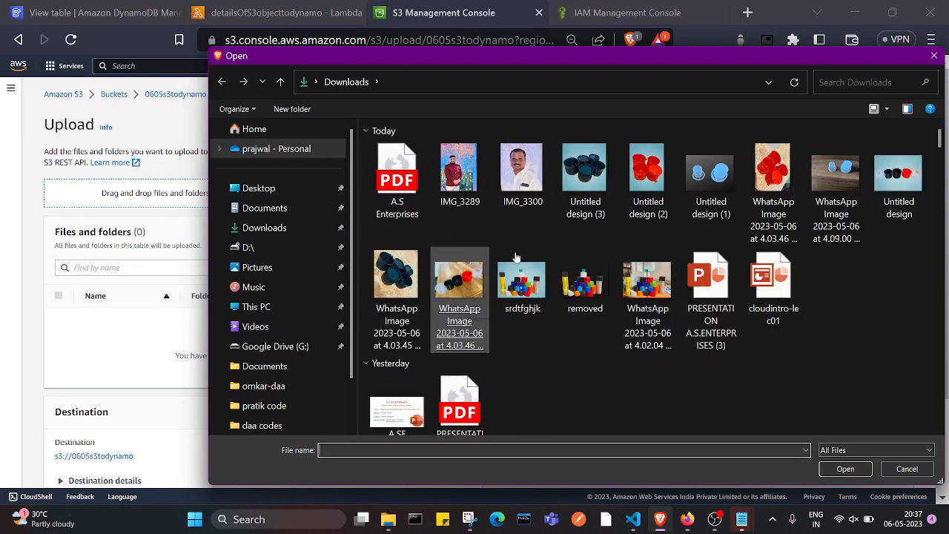
{"action": "scroll", "coordinate": [541, 296], "scroll_direction": "down", "scroll_amount": 5}
{"action": "scroll", "coordinate": [577, 318], "scroll_direction": "up", "scroll_amount": 5}
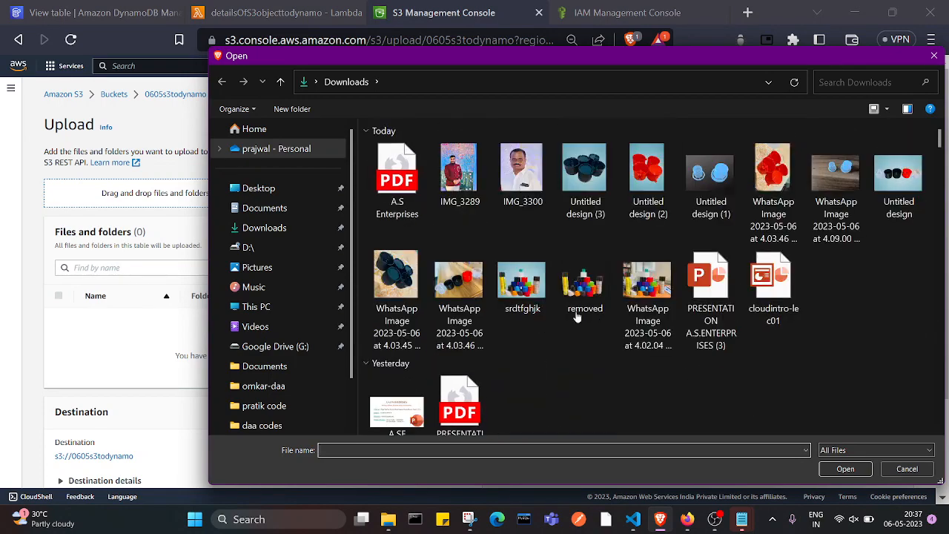
{"action": "double_click", "coordinate": [686, 204]}
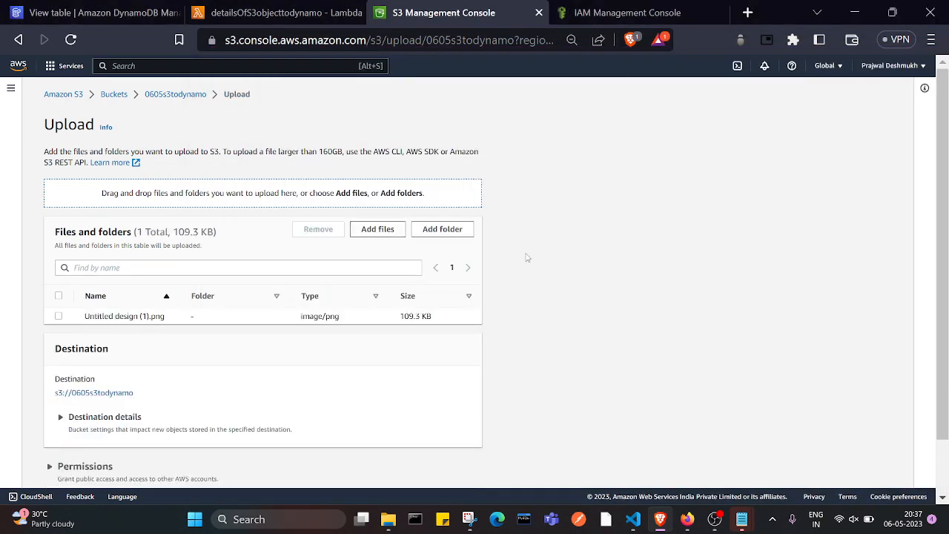
{"action": "scroll", "coordinate": [420, 332], "scroll_direction": "down", "scroll_amount": 2}
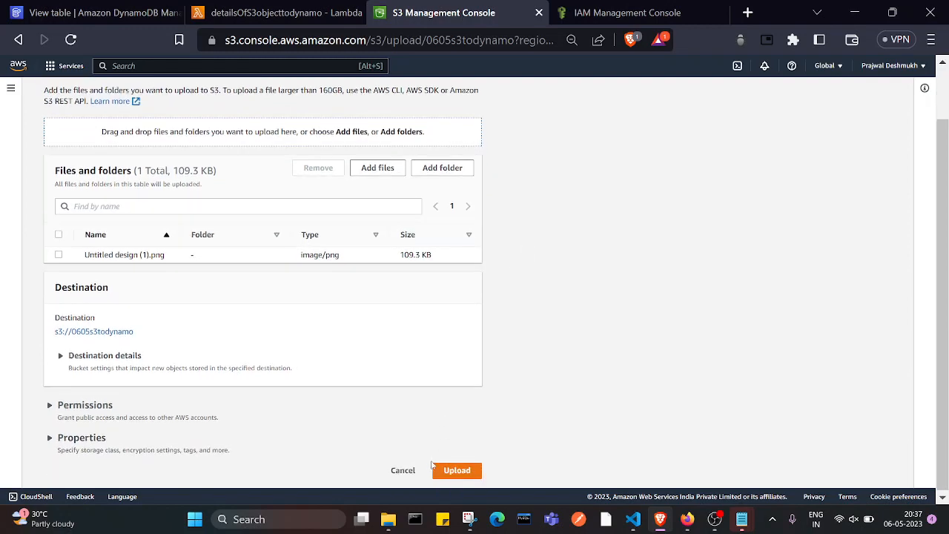
{"action": "left_click", "coordinate": [456, 470]}
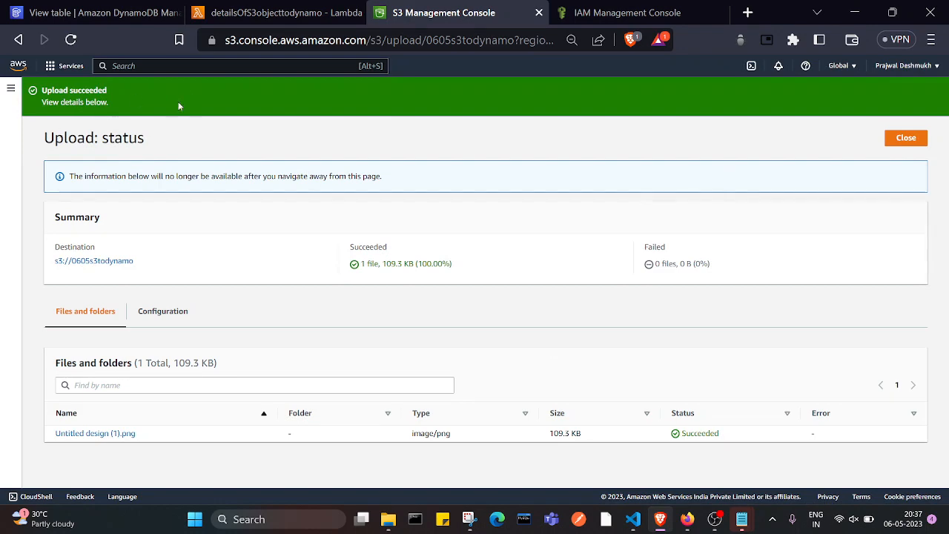
Switch to the DynamoDB console and explore the items of the detailsofobject table
{"action": "left_click", "coordinate": [286, 13]}
{"action": "scroll", "coordinate": [340, 394], "scroll_direction": "up", "scroll_amount": 8}
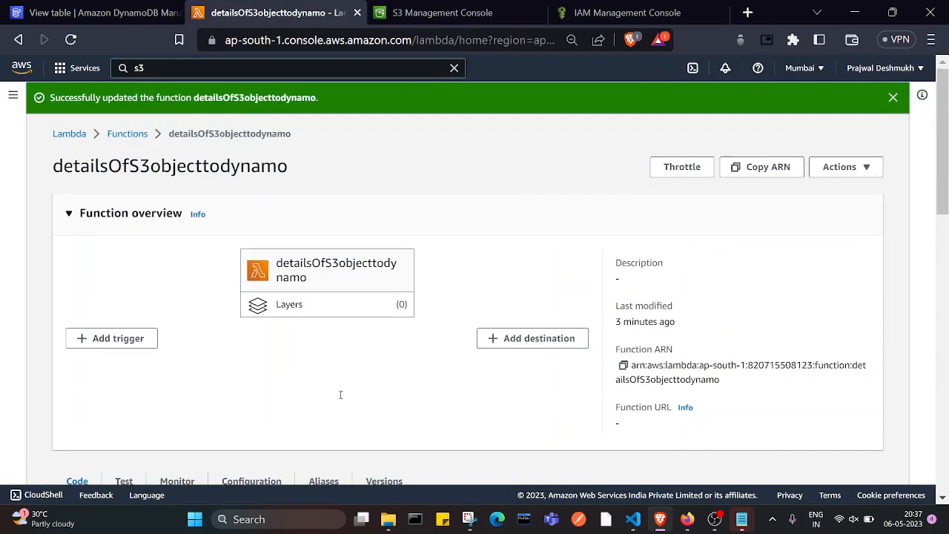
{"action": "left_click_drag", "start_coordinate": [111, 13], "coordinate": [289, 12]}
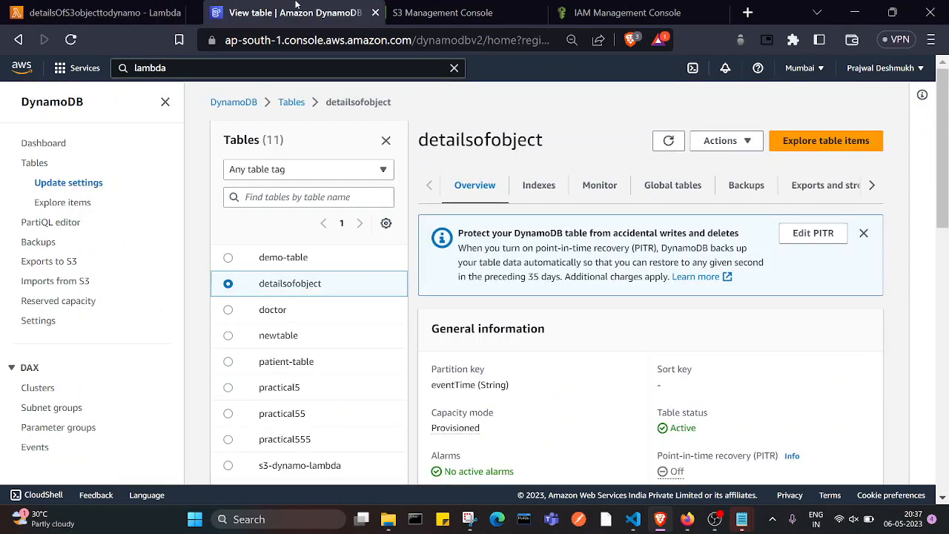
{"action": "scroll", "coordinate": [510, 276], "scroll_direction": "down", "scroll_amount": 8}
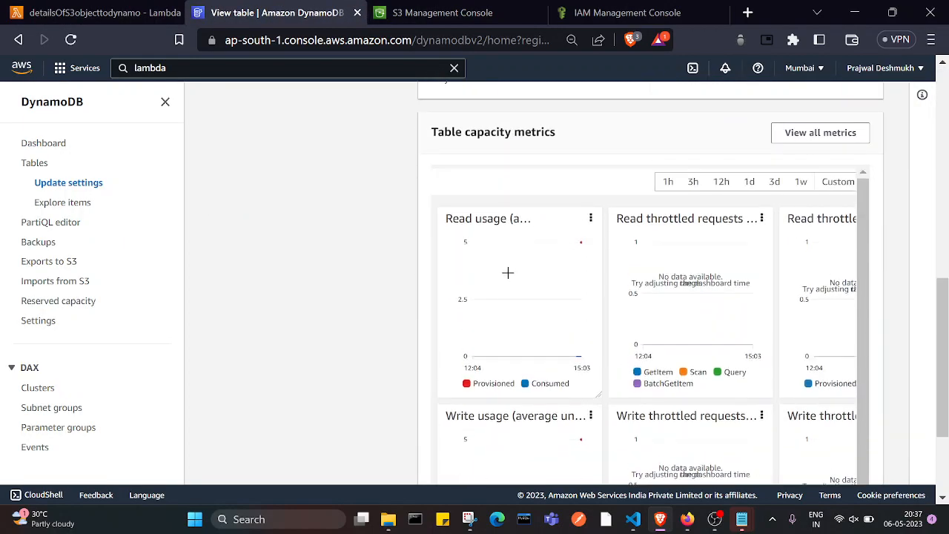
{"action": "scroll", "coordinate": [507, 273], "scroll_direction": "up", "scroll_amount": 3}
{"action": "scroll", "coordinate": [507, 273], "scroll_direction": "up", "scroll_amount": 5}
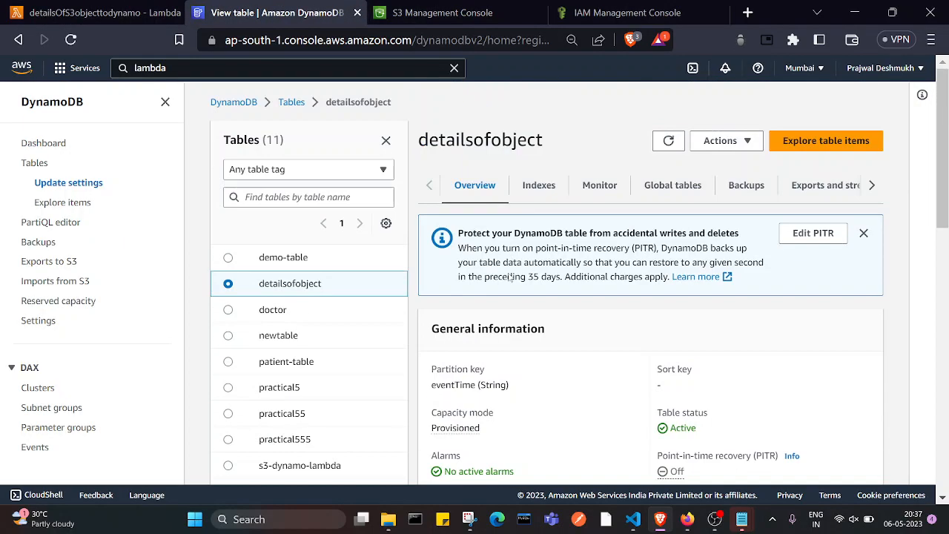
{"action": "left_click", "coordinate": [813, 141]}
{"action": "scroll", "coordinate": [545, 276], "scroll_direction": "down", "scroll_amount": 2}
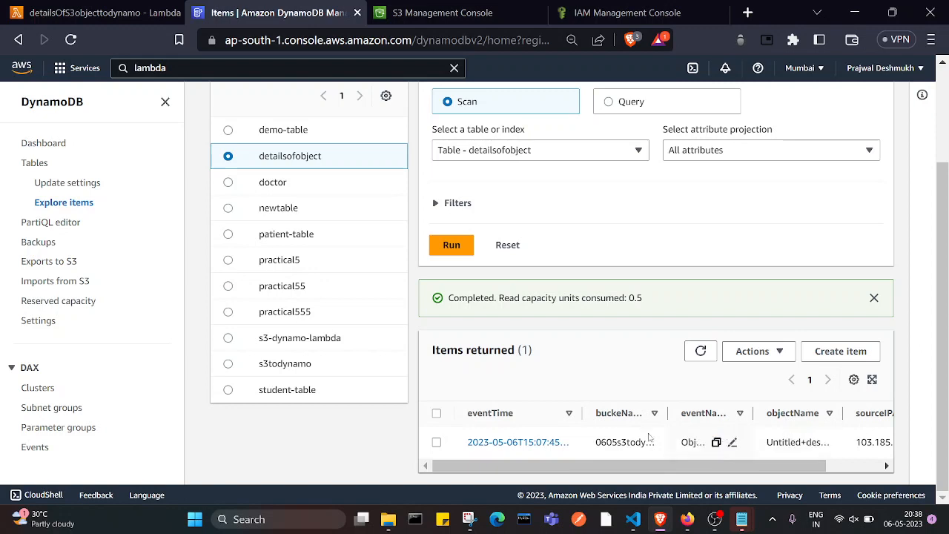
Examine the returned item's event time, bucket name, event name, object name and source IP address, comparing it with the S3 upload
{"action": "scroll", "coordinate": [514, 430], "scroll_direction": "up", "scroll_amount": 2}
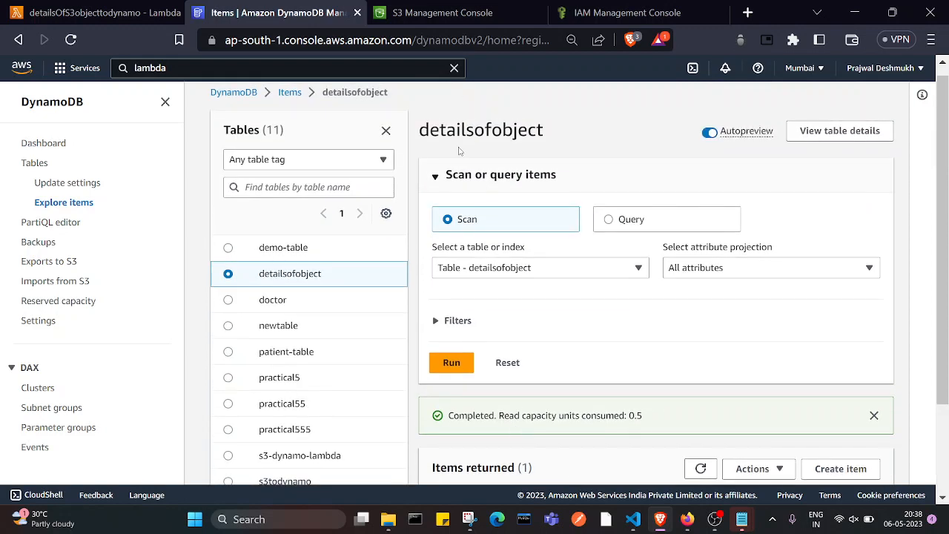
{"action": "scroll", "coordinate": [443, 132], "scroll_direction": "up", "scroll_amount": 1}
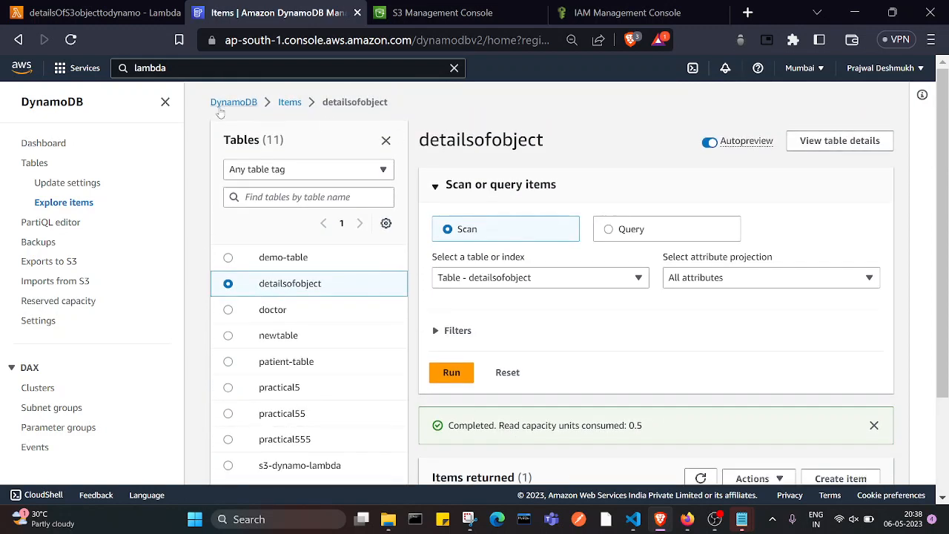
{"action": "scroll", "coordinate": [223, 104], "scroll_direction": "down", "scroll_amount": 2}
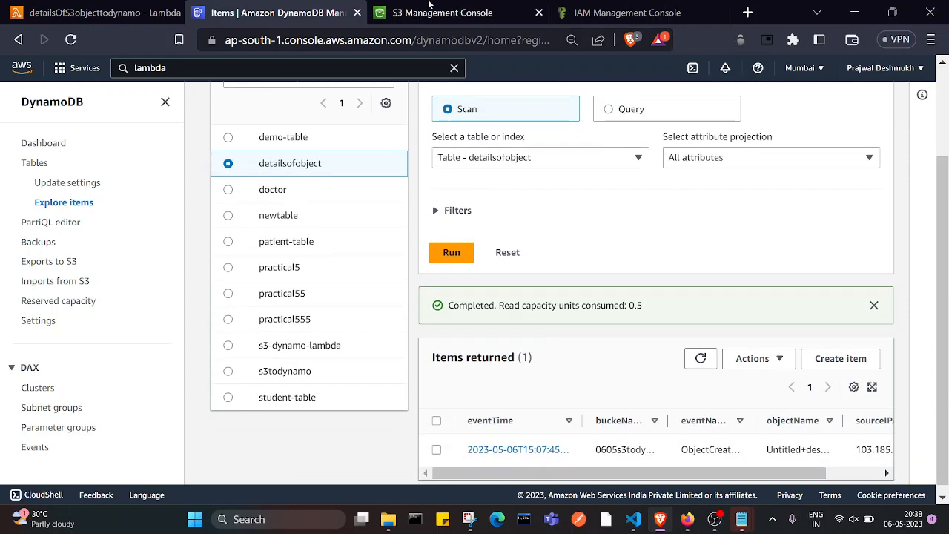
{"action": "left_click", "coordinate": [430, 9]}
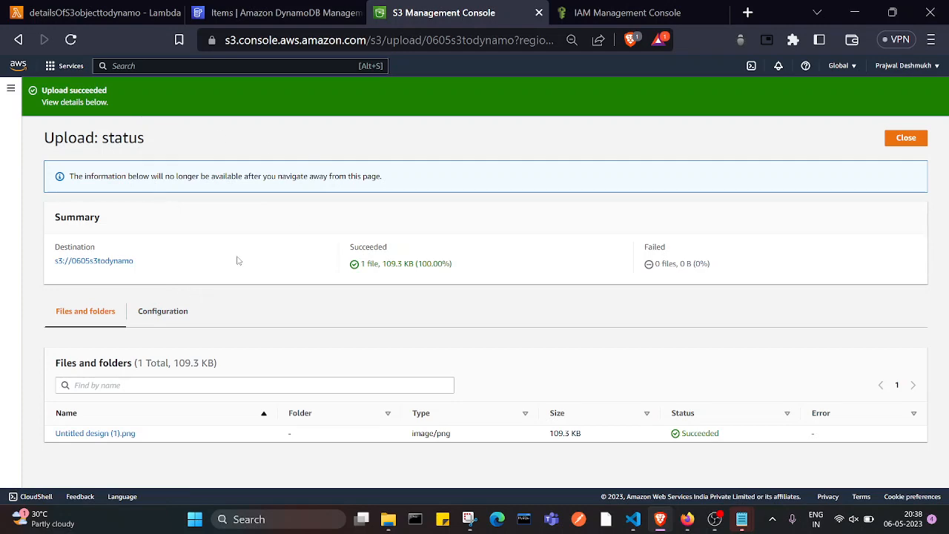
{"action": "left_click", "coordinate": [138, 6]}
{"action": "left_click", "coordinate": [220, 6]}
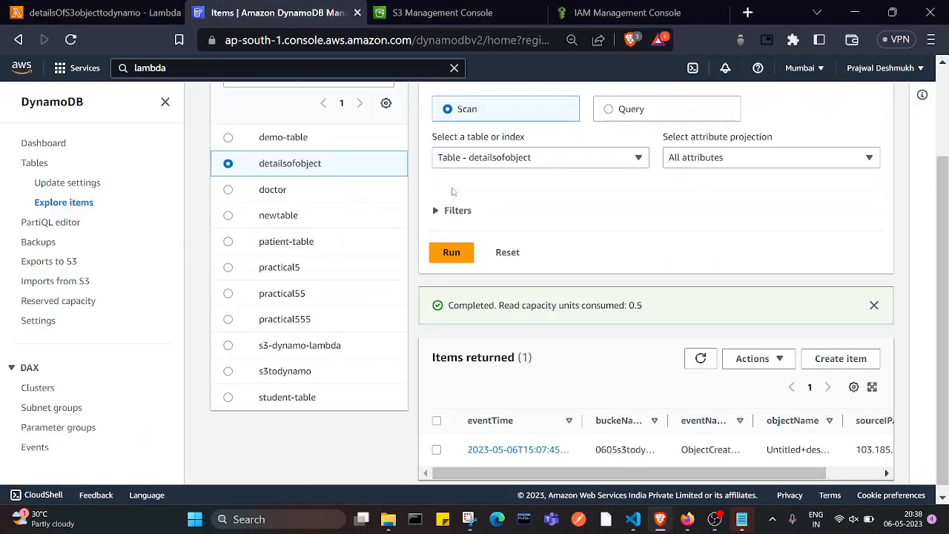
{"action": "scroll", "coordinate": [454, 201], "scroll_direction": "up", "scroll_amount": 1}
{"action": "scroll", "coordinate": [454, 202], "scroll_direction": "down", "scroll_amount": 1}
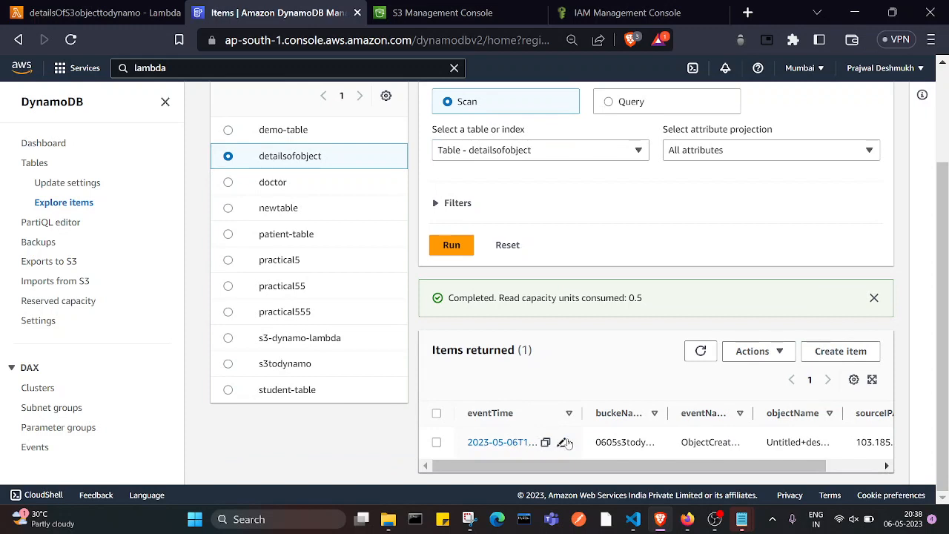
{"action": "mouse_move", "coordinate": [612, 467]}
{"action": "left_mouse_down"}
{"action": "mouse_move", "coordinate": [666, 468]}
{"action": "mouse_move", "coordinate": [611, 468]}
{"action": "left_mouse_up"}
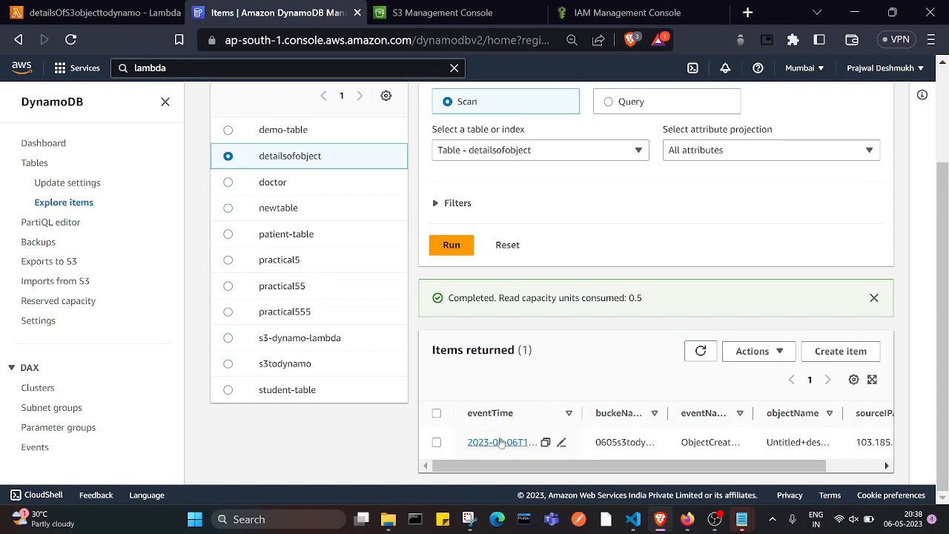
{"action": "left_click_drag", "start_coordinate": [561, 469], "coordinate": [616, 469]}
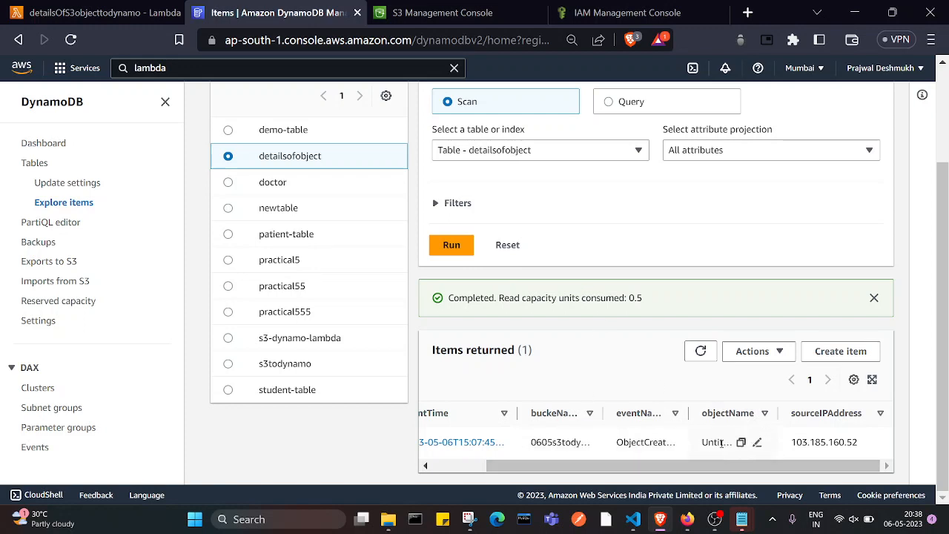
{"action": "left_click_drag", "start_coordinate": [677, 467], "coordinate": [572, 479]}
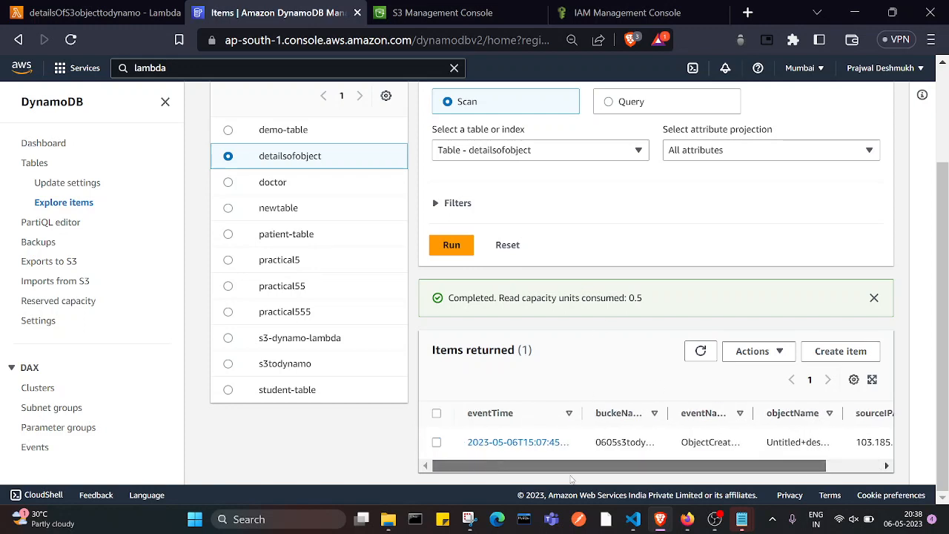
Review the detailsOfS3objecttodynamo function's code down to its return block, and go back to the S3 upload status
{"action": "left_click", "coordinate": [419, 5]}
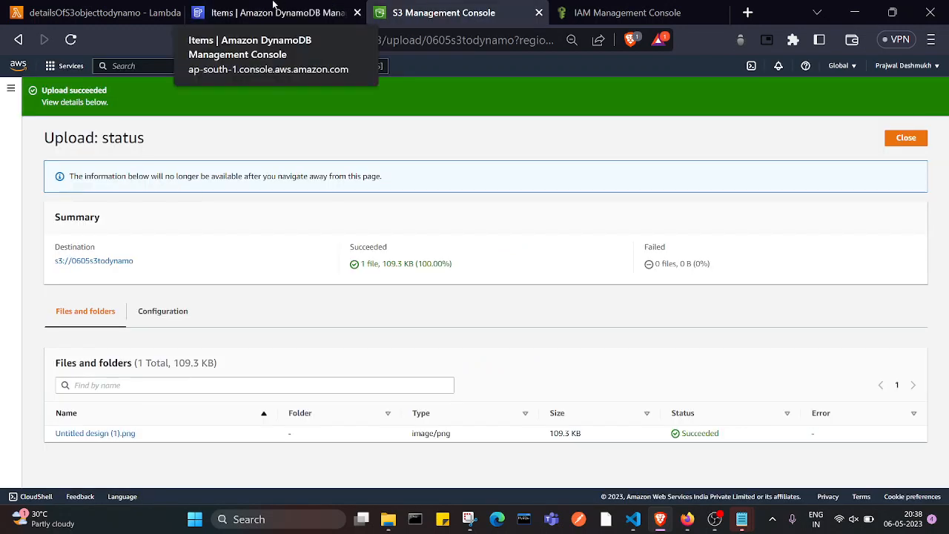
{"action": "left_click", "coordinate": [104, 13]}
{"action": "scroll", "coordinate": [289, 170], "scroll_direction": "down", "scroll_amount": 5}
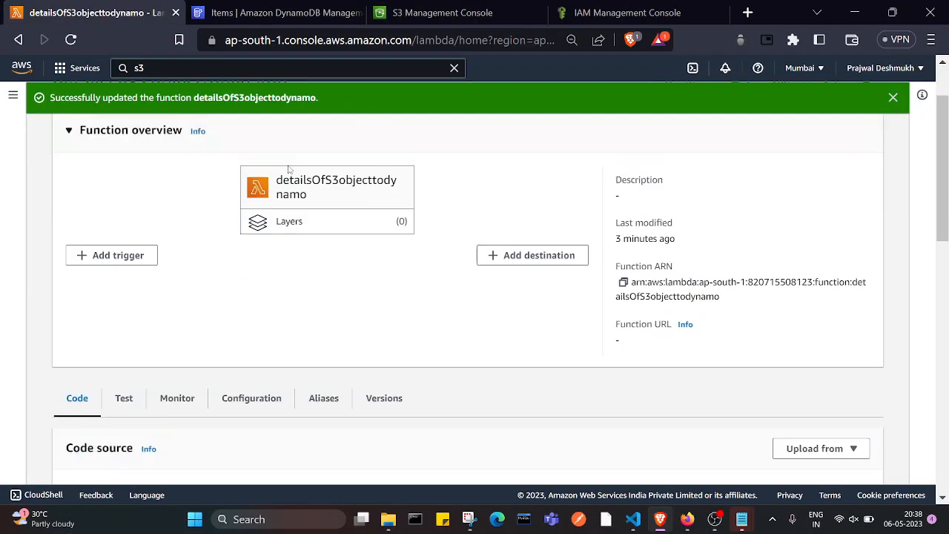
{"action": "right_click", "coordinate": [327, 329]}
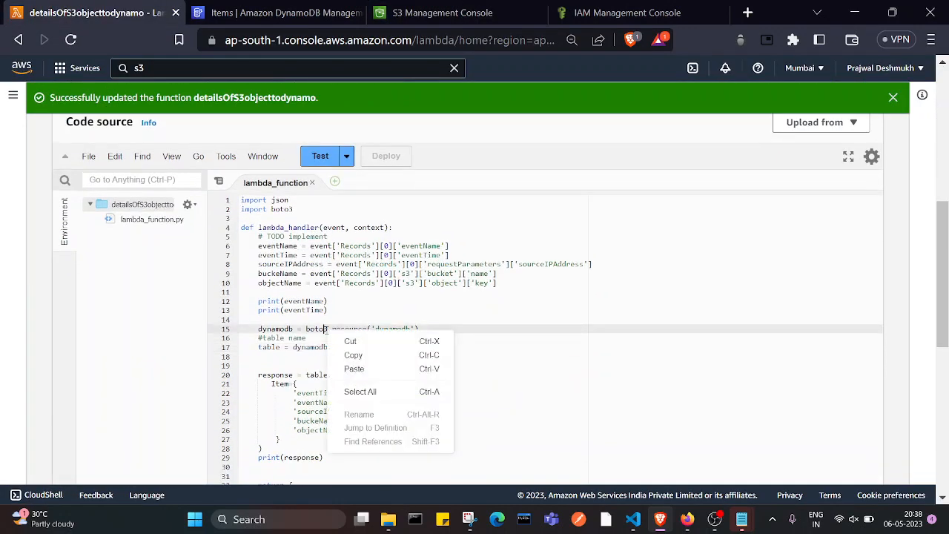
{"action": "left_click", "coordinate": [355, 302]}
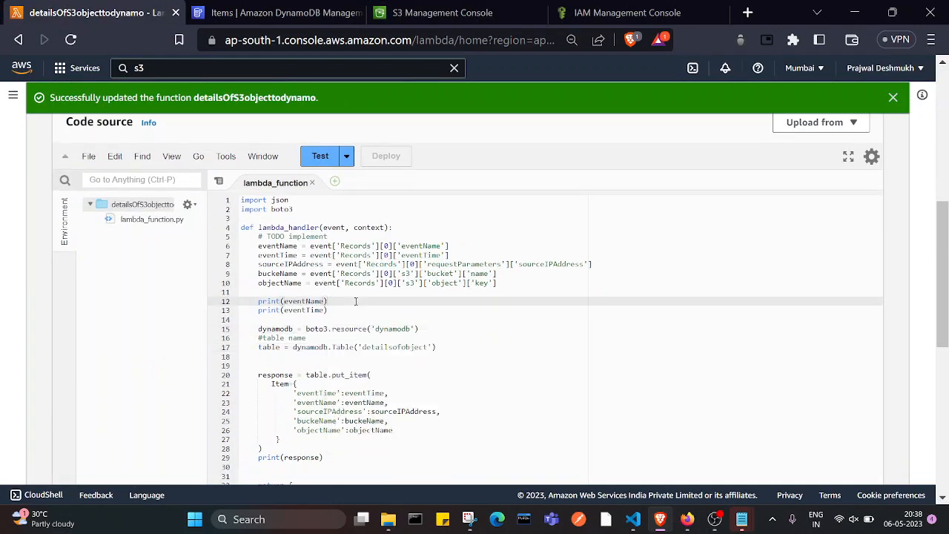
{"action": "scroll", "coordinate": [355, 301], "scroll_direction": "down", "scroll_amount": 4}
{"action": "left_click", "coordinate": [347, 395]}
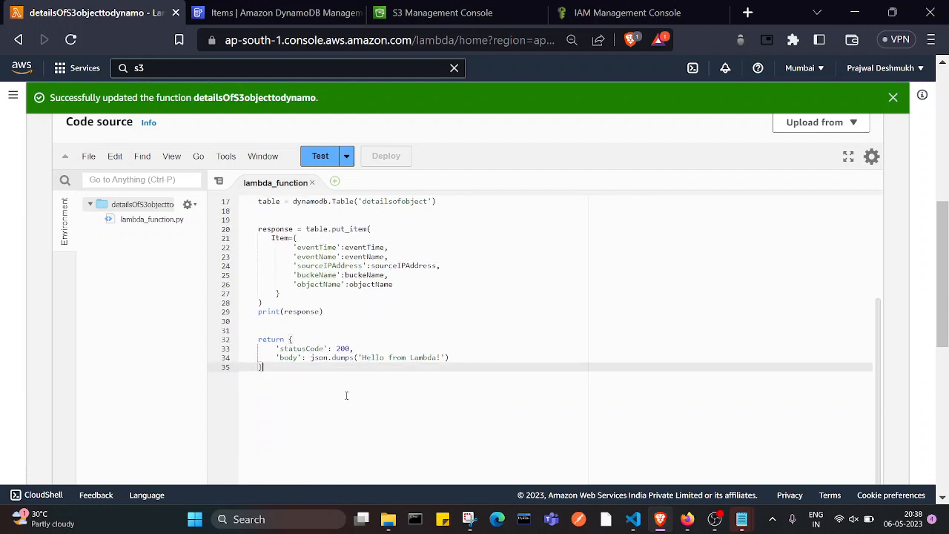
{"action": "left_click", "coordinate": [443, 12]}
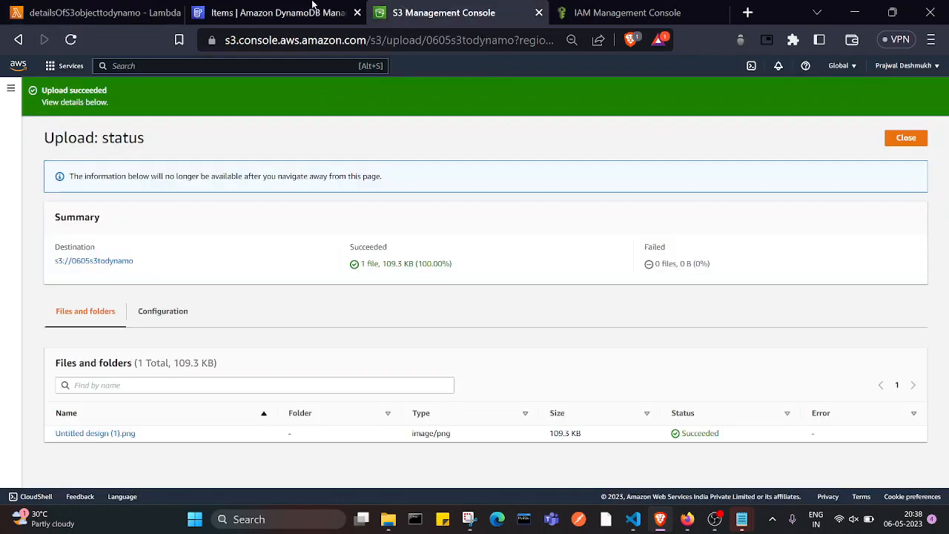